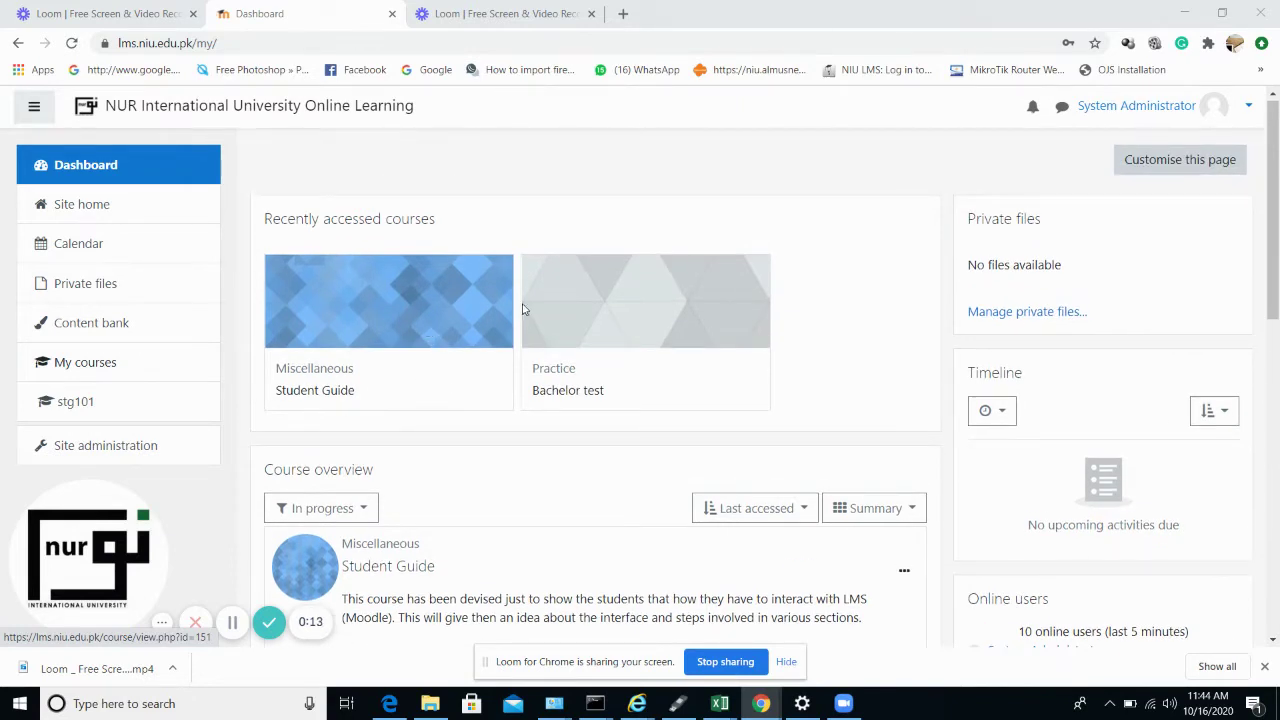
# - Open the Student Guide course (stg101) from the dashboard
pyautogui.scroll(-2, 268, 373)
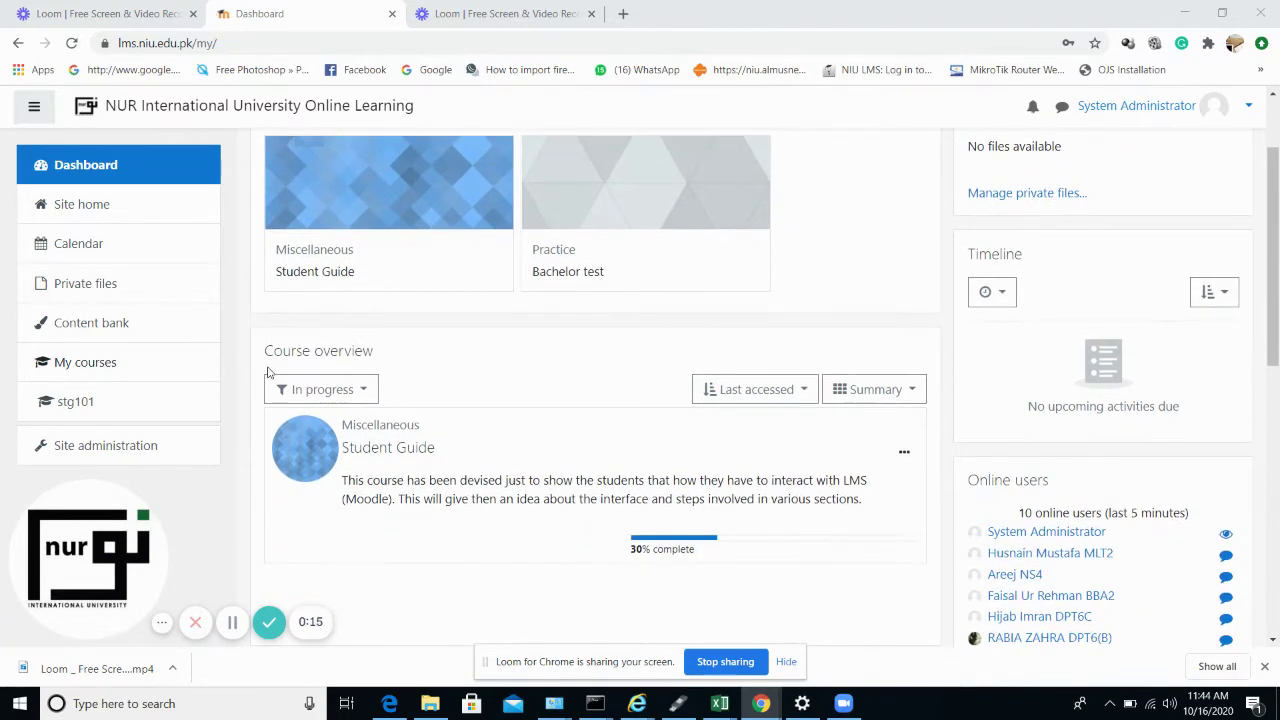
pyautogui.scroll(3, 478, 400)
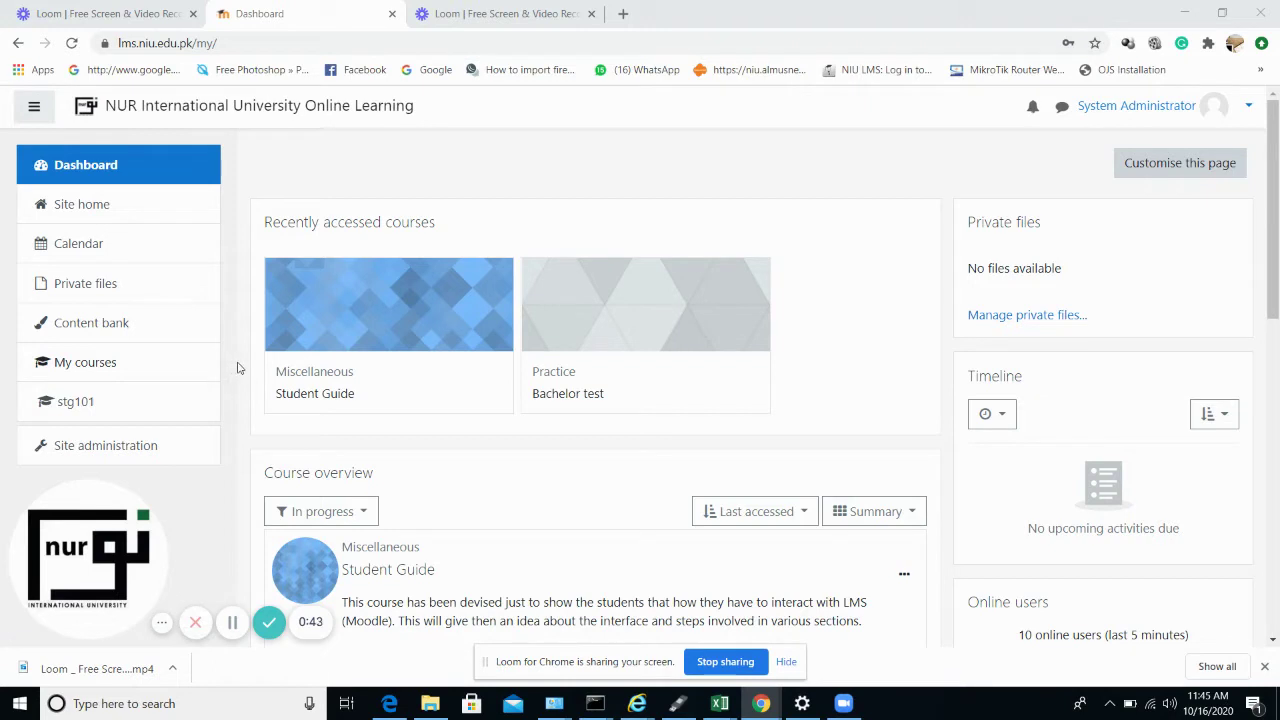
pyautogui.click(87, 414)
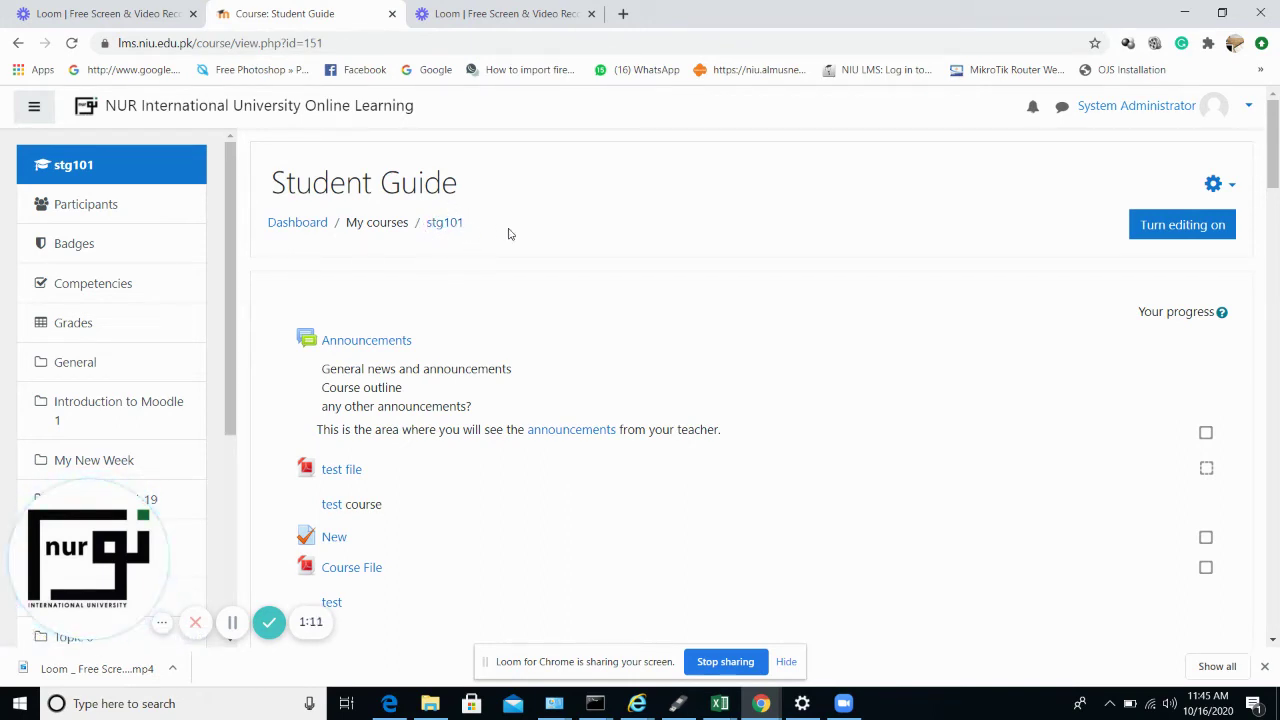
# - Examine the Student Guide course's administration options and the contents of its general and Introduction to Moodle 1 sections
pyautogui.click(1229, 188)
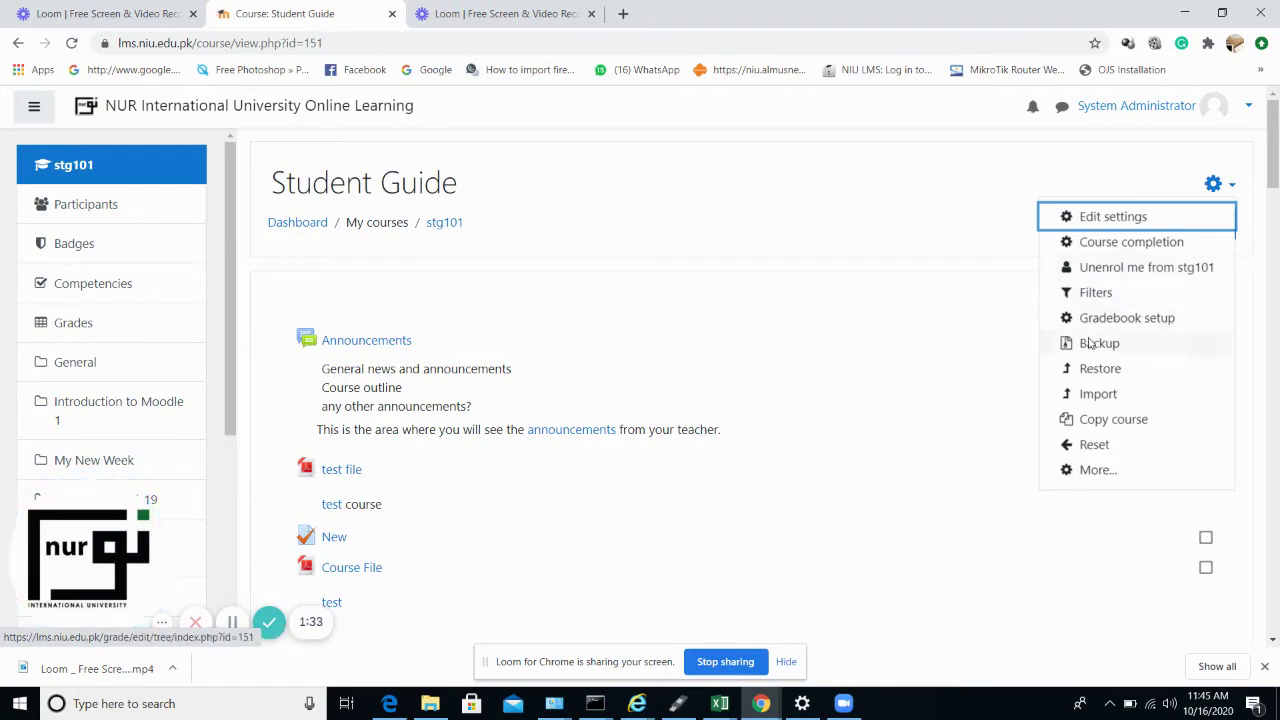
pyautogui.press('Escape')
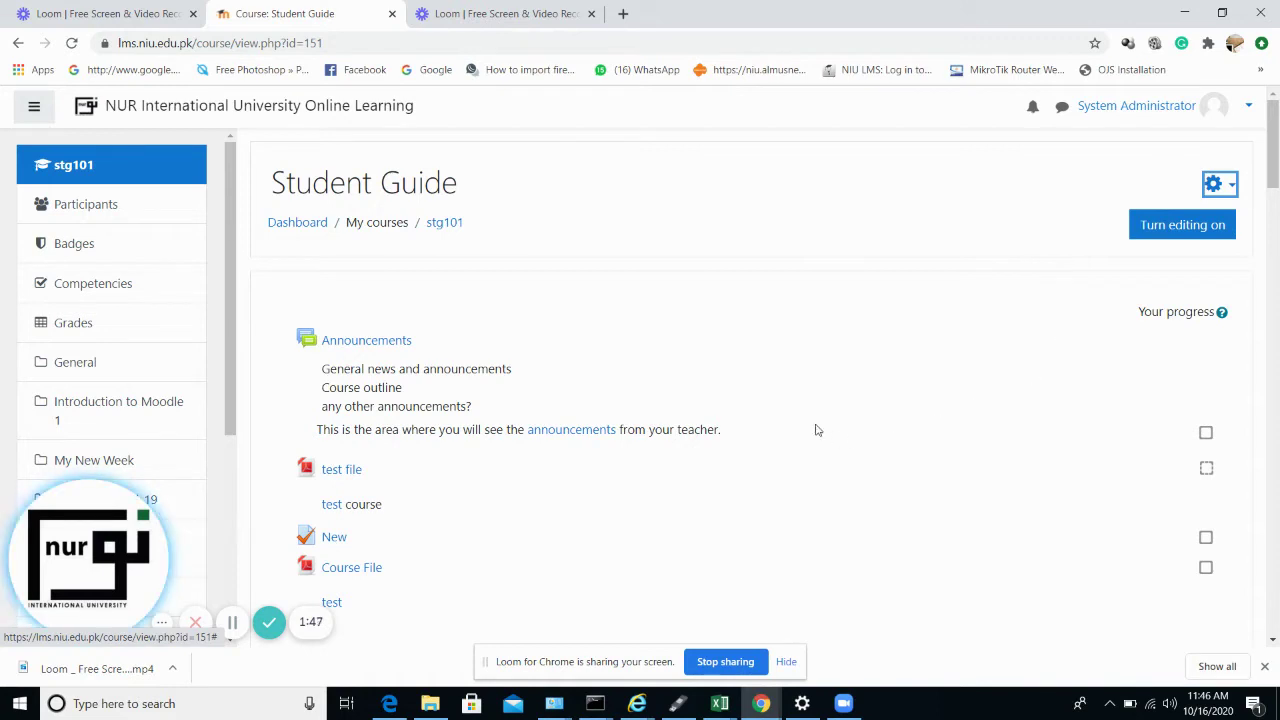
pyautogui.scroll(-2, 560, 506)
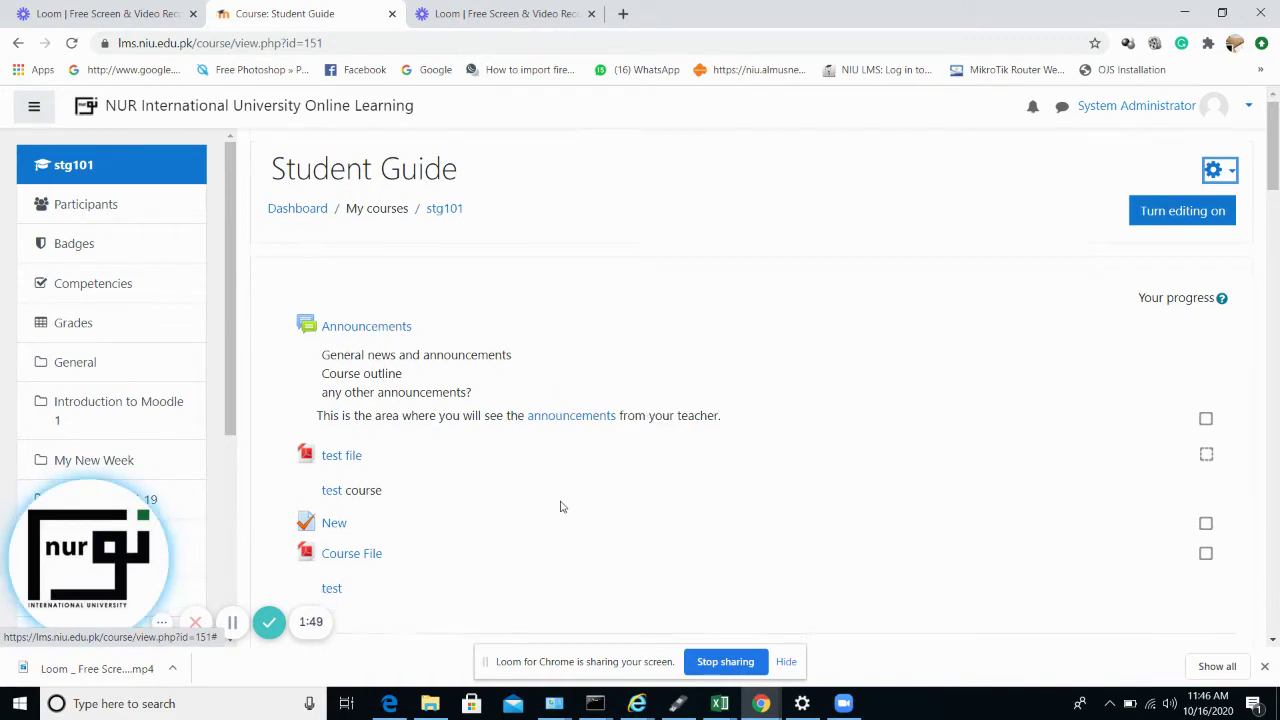
pyautogui.scroll(-1, 560, 506)
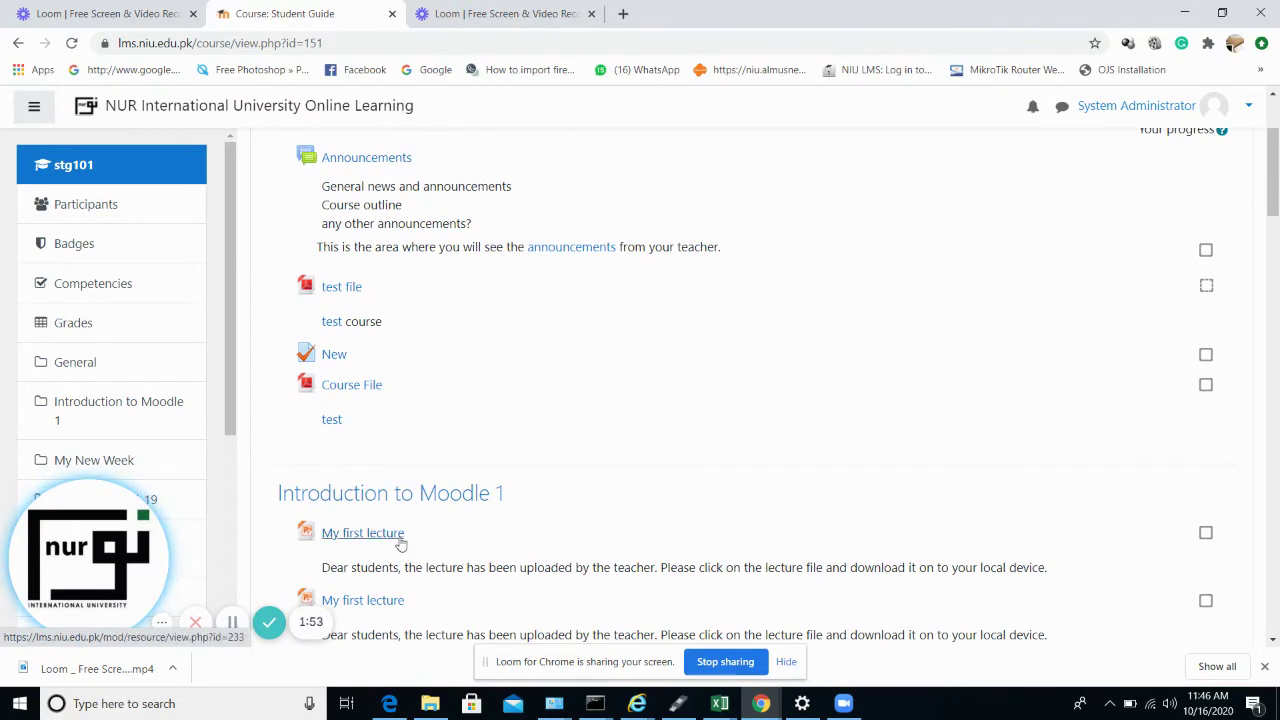
pyautogui.scroll(-2, 400, 544)
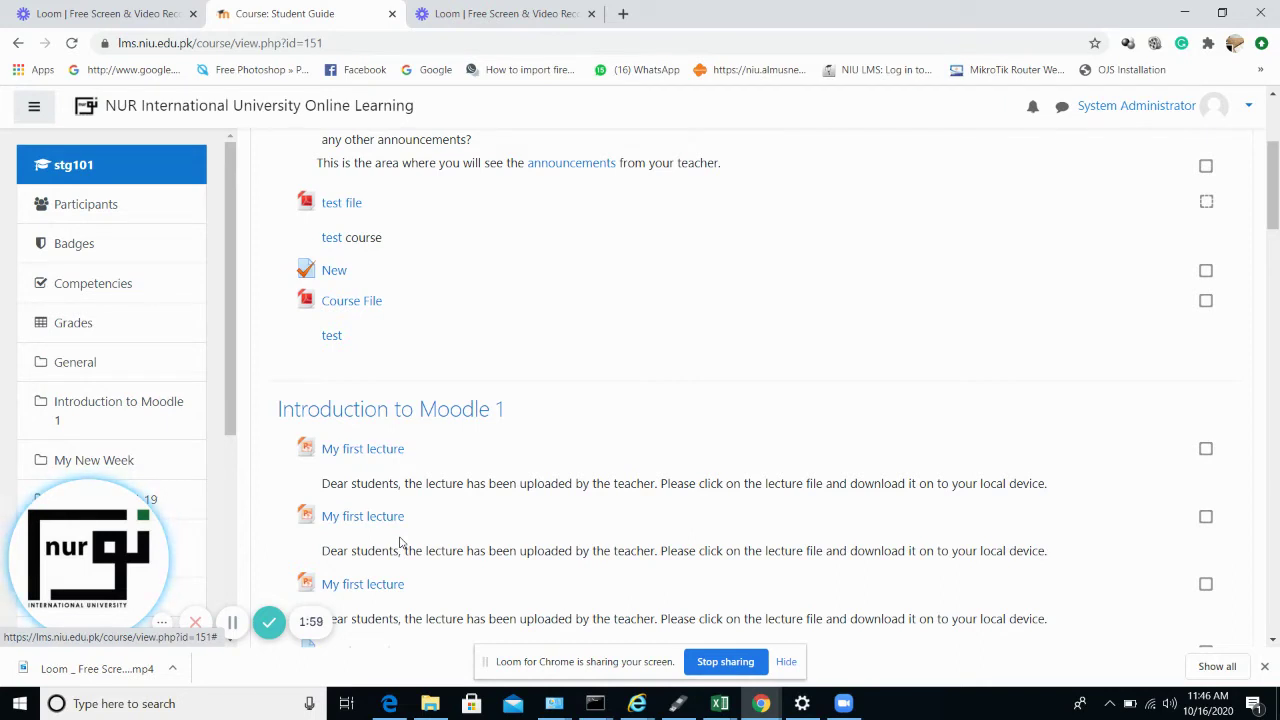
pyautogui.scroll(-1, 400, 543)
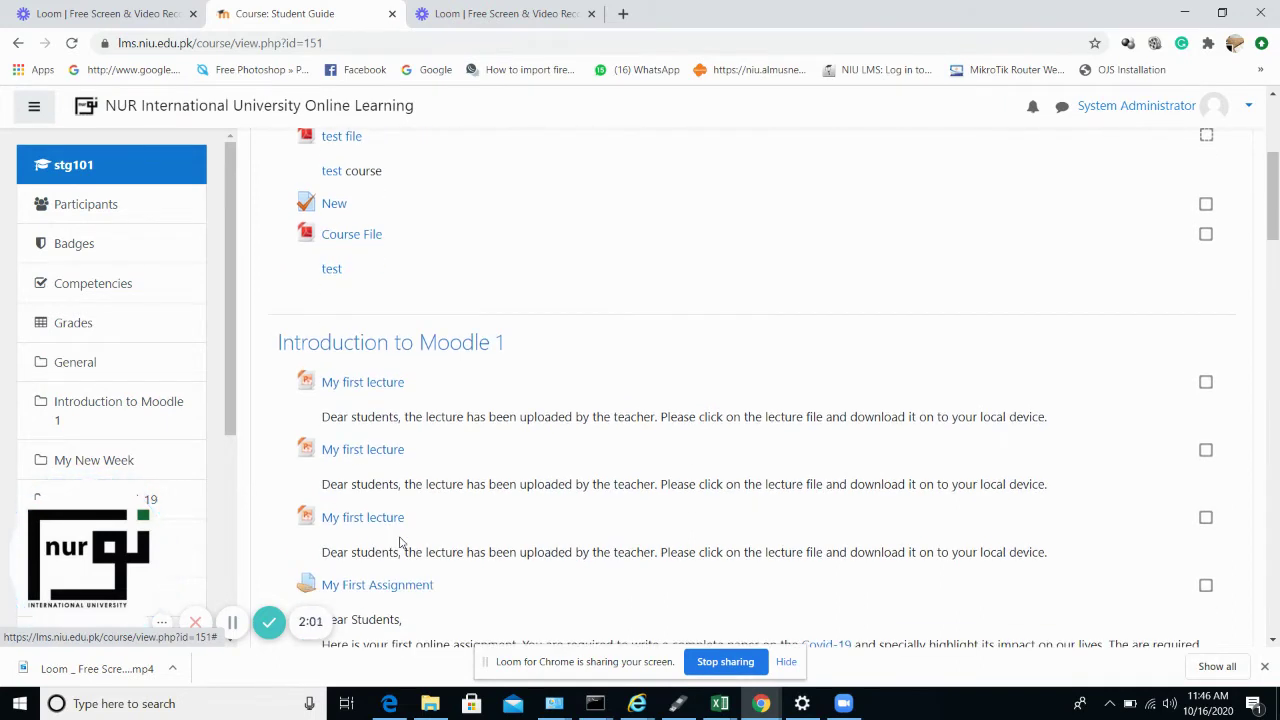
pyautogui.scroll(-1, 400, 543)
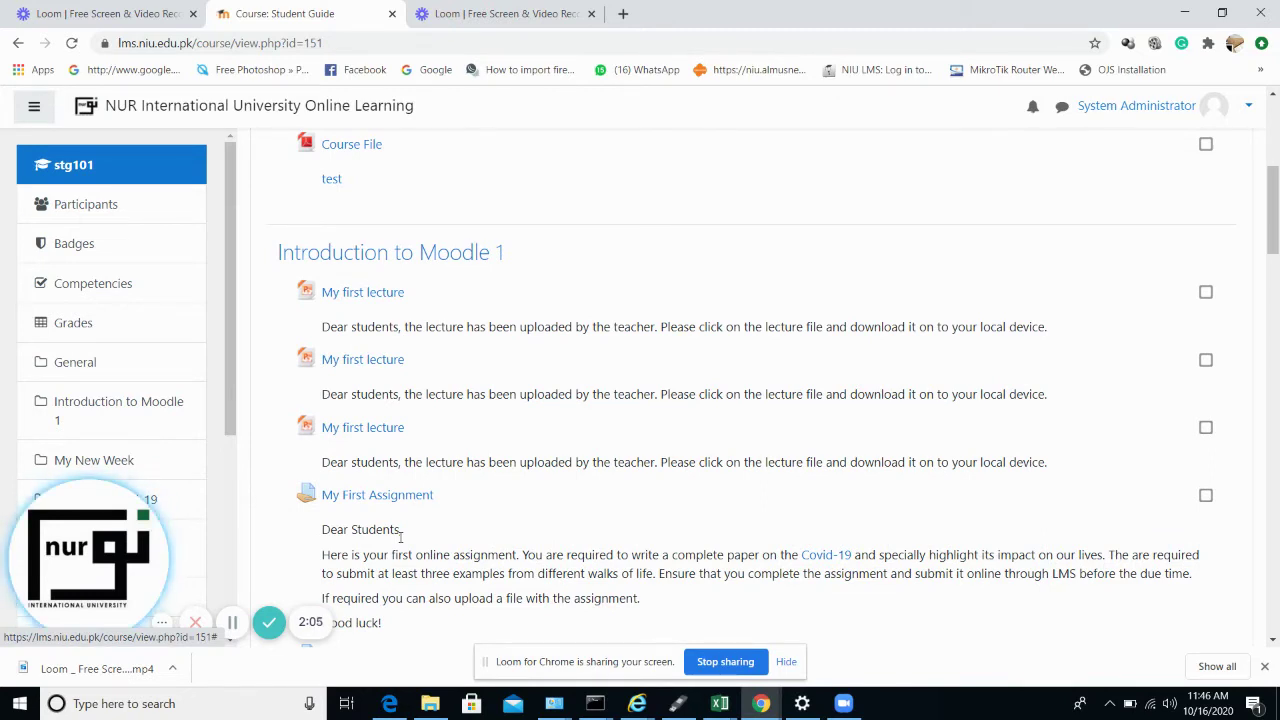
pyautogui.scroll(3, 557, 423)
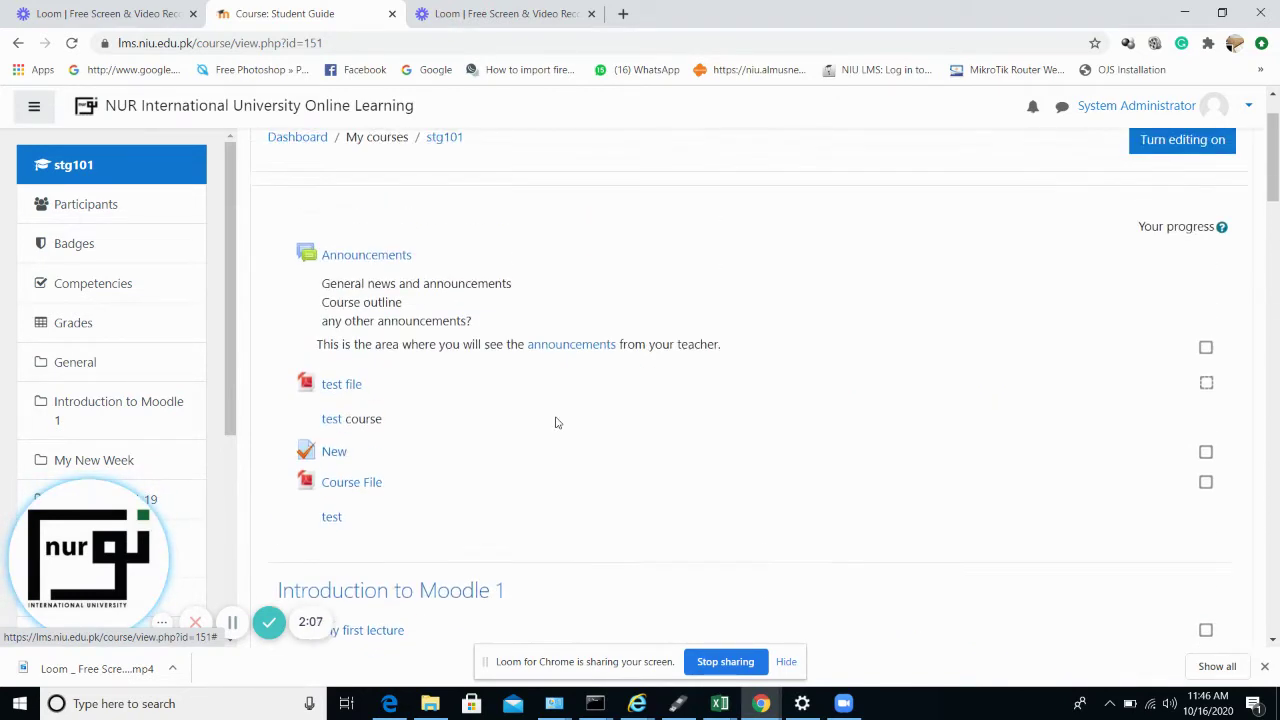
pyautogui.scroll(1, 557, 423)
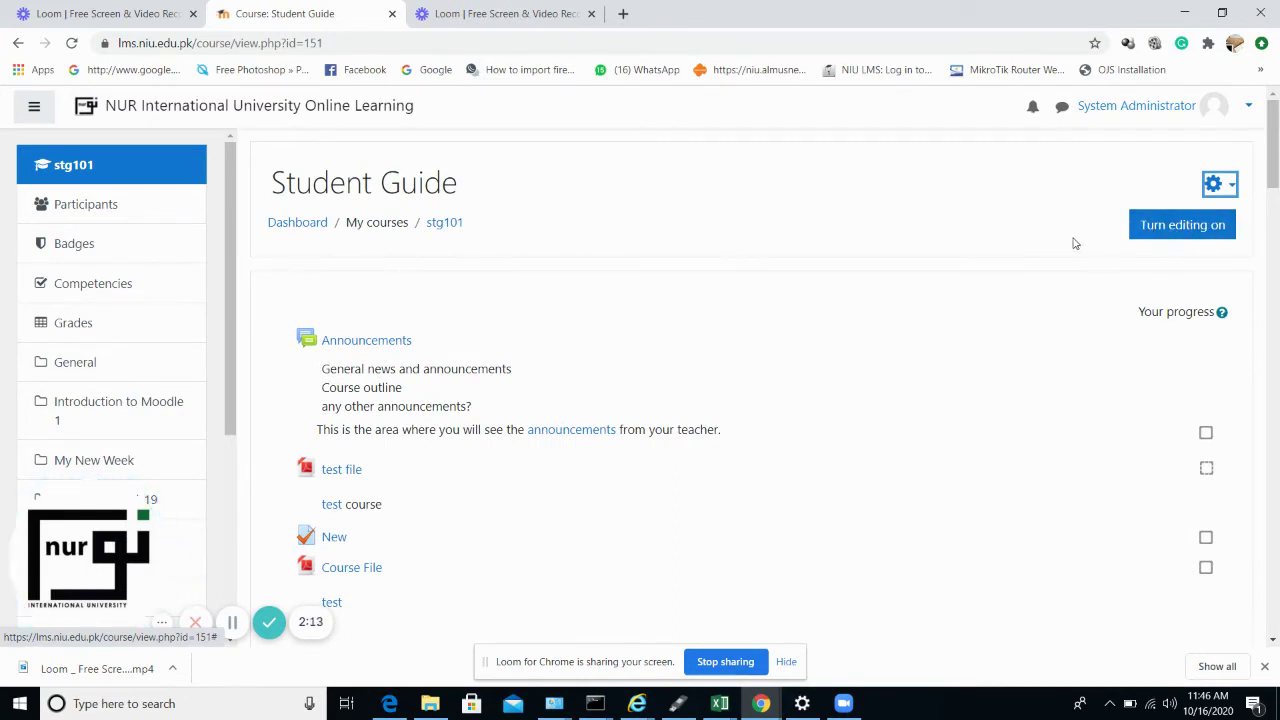
# - Turn editing on for the Student Guide course and review the editing controls in its sections
pyautogui.click(1185, 229)
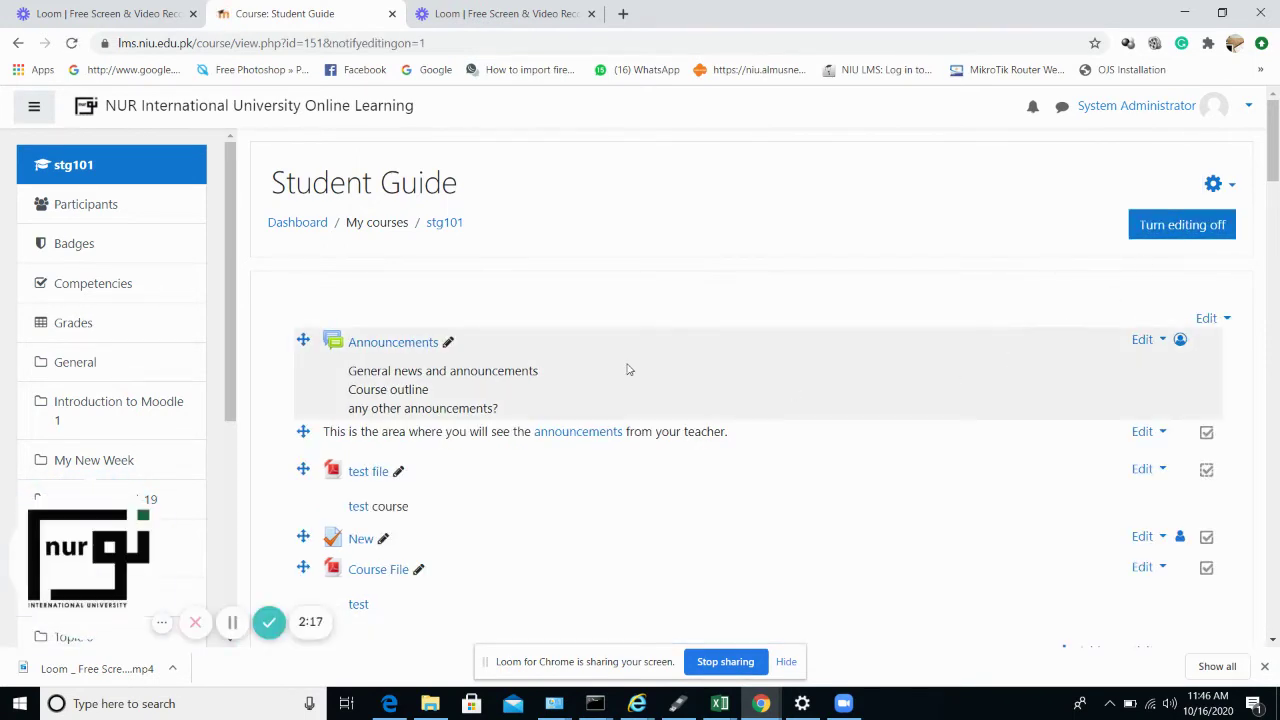
pyautogui.scroll(-4, 419, 457)
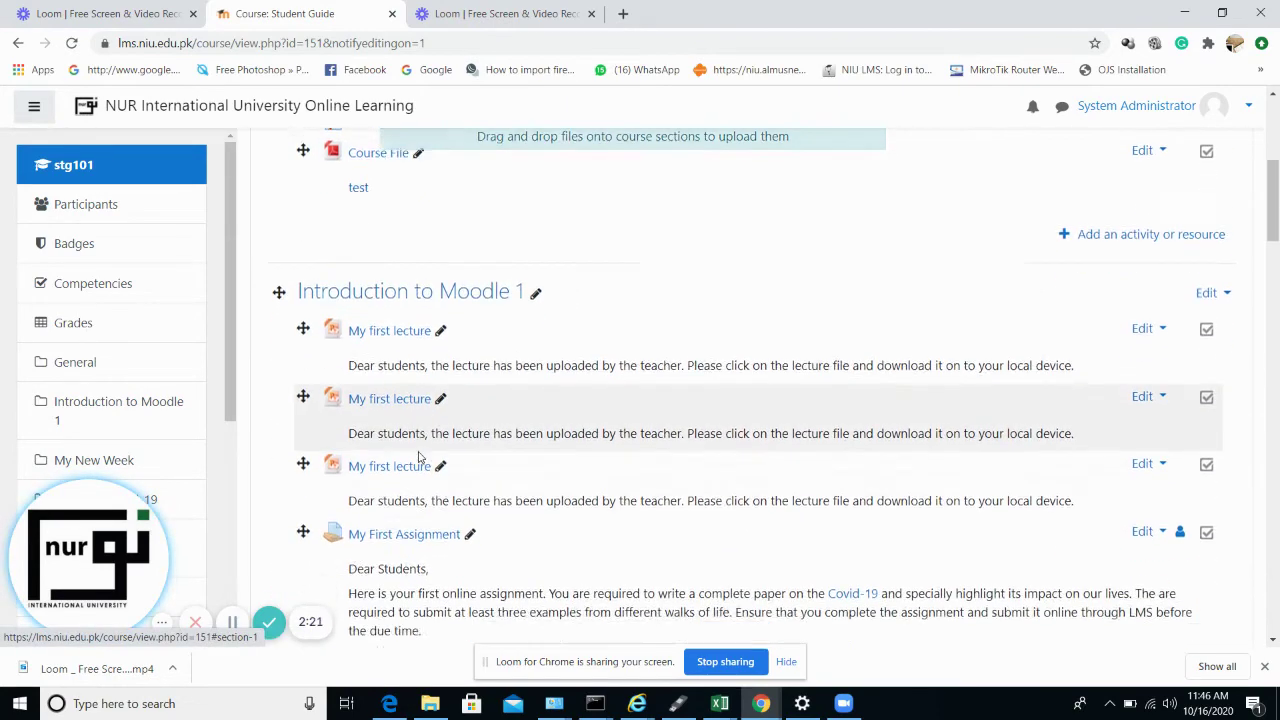
pyautogui.scroll(3, 419, 457)
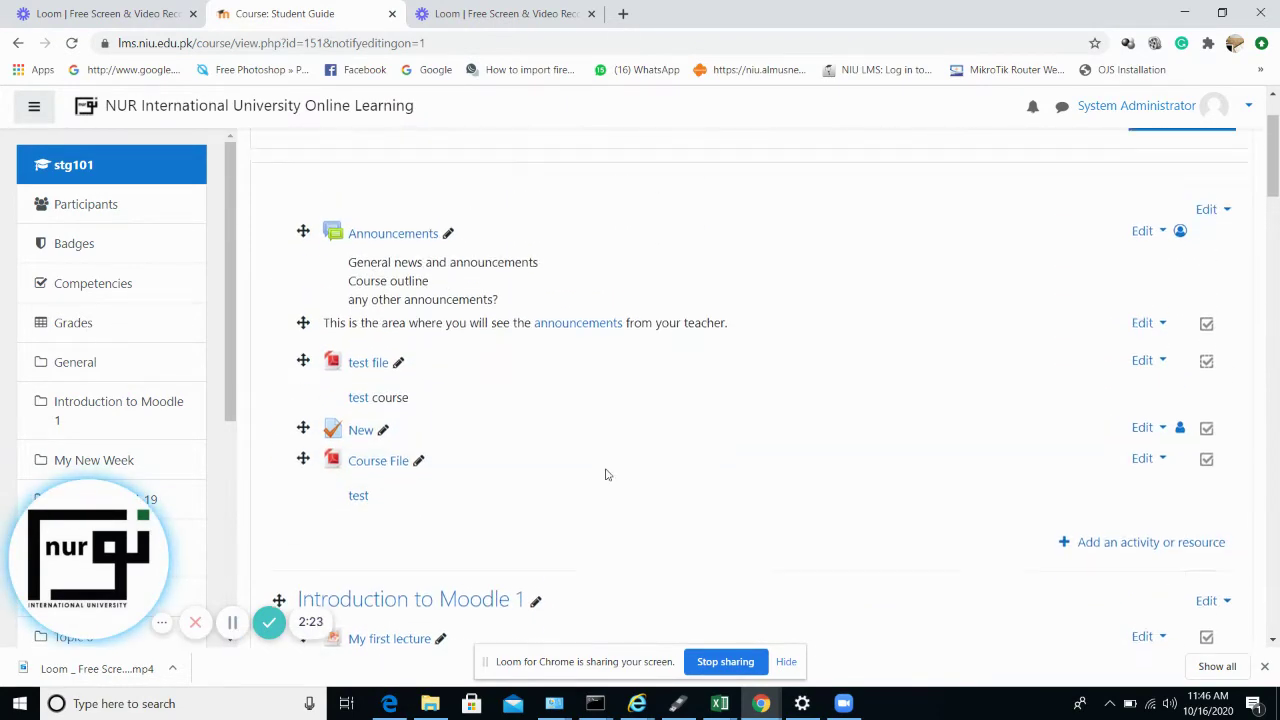
pyautogui.scroll(2, 603, 474)
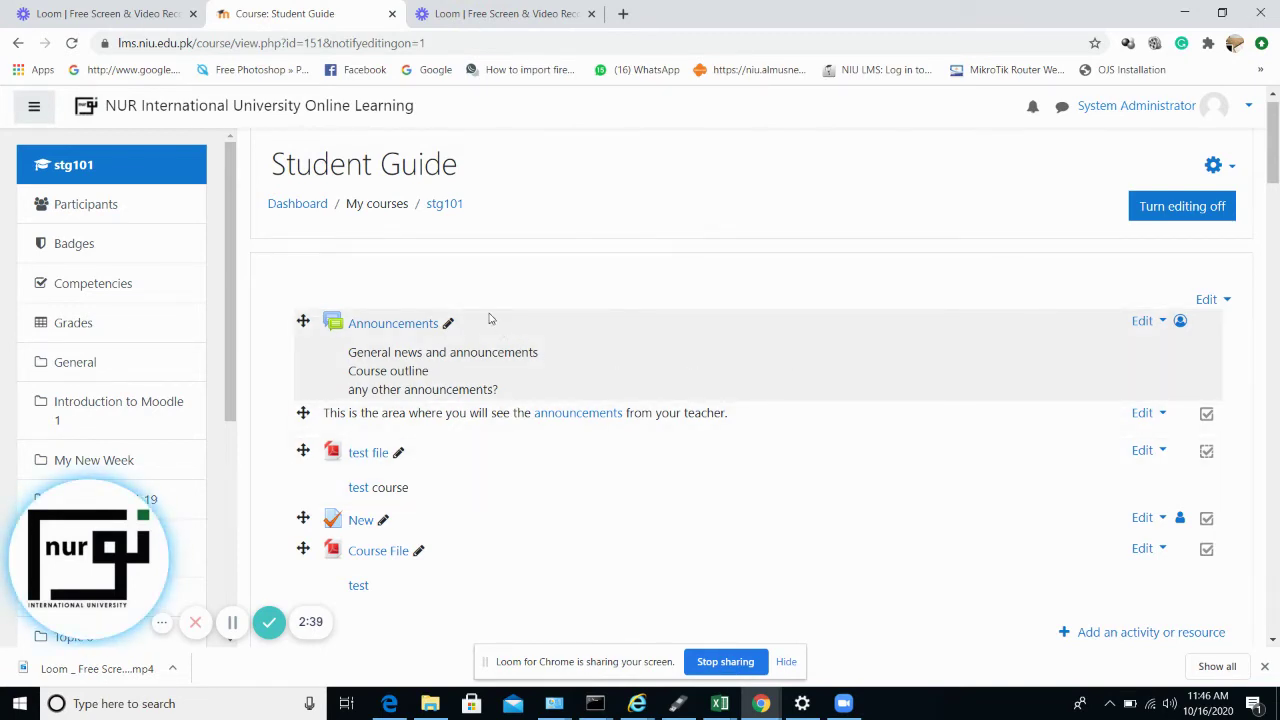
pyautogui.scroll(-2, 546, 287)
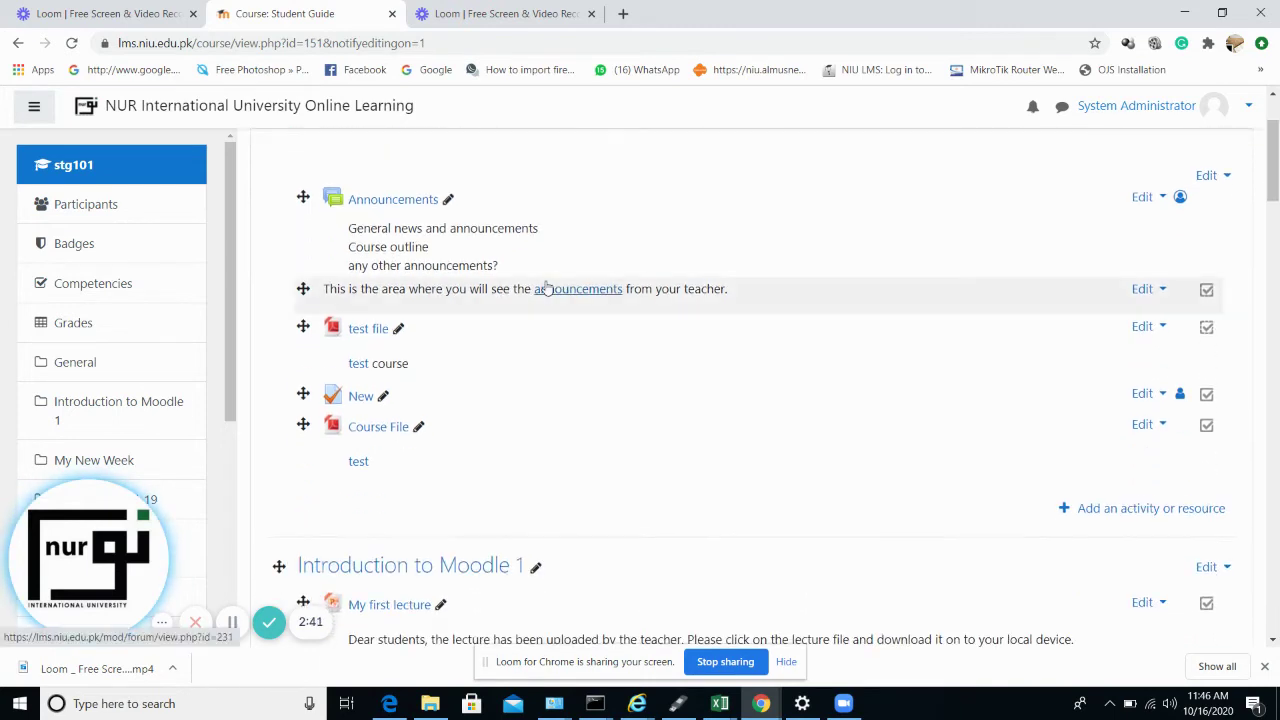
pyautogui.scroll(1, 444, 230)
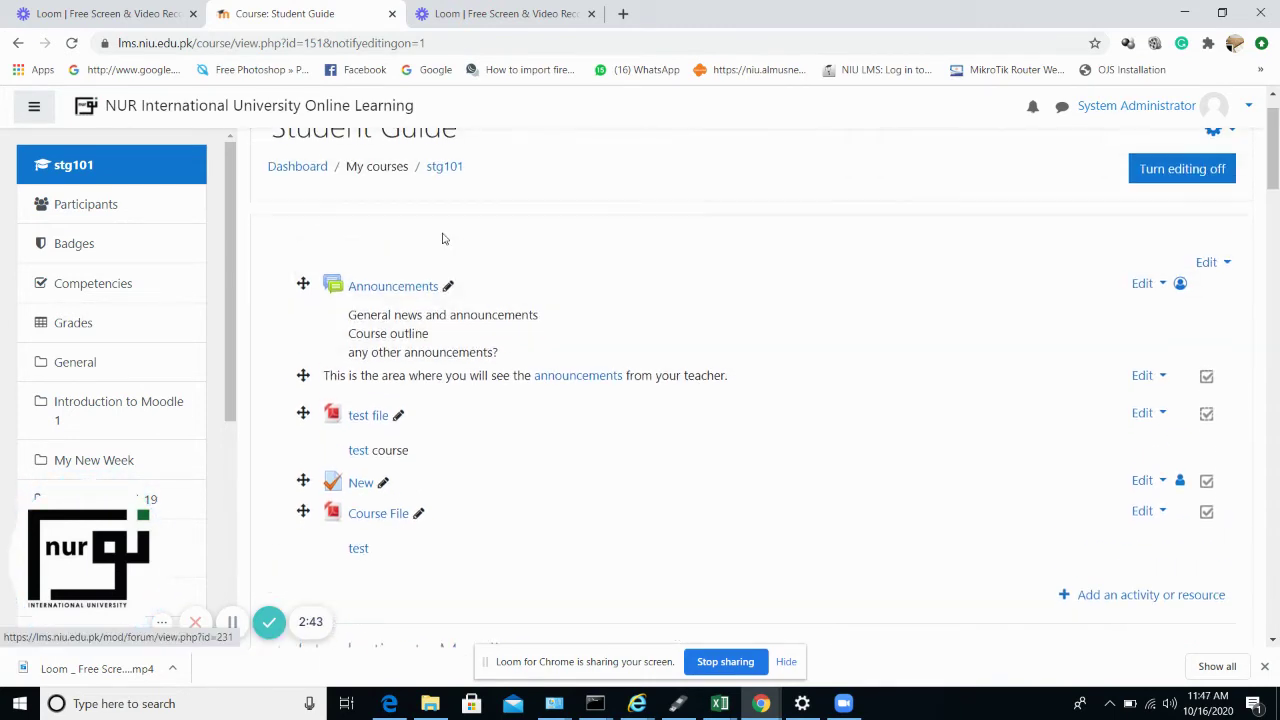
pyautogui.click(448, 287)
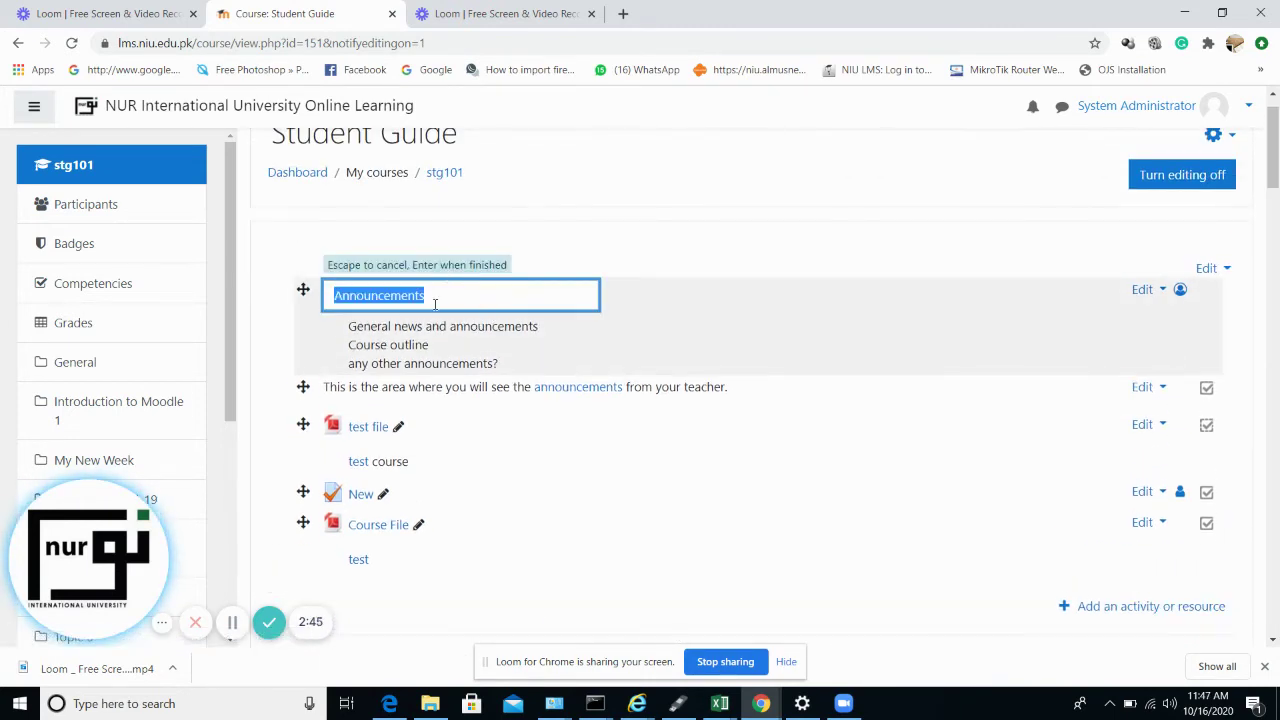
pyautogui.click(435, 304)
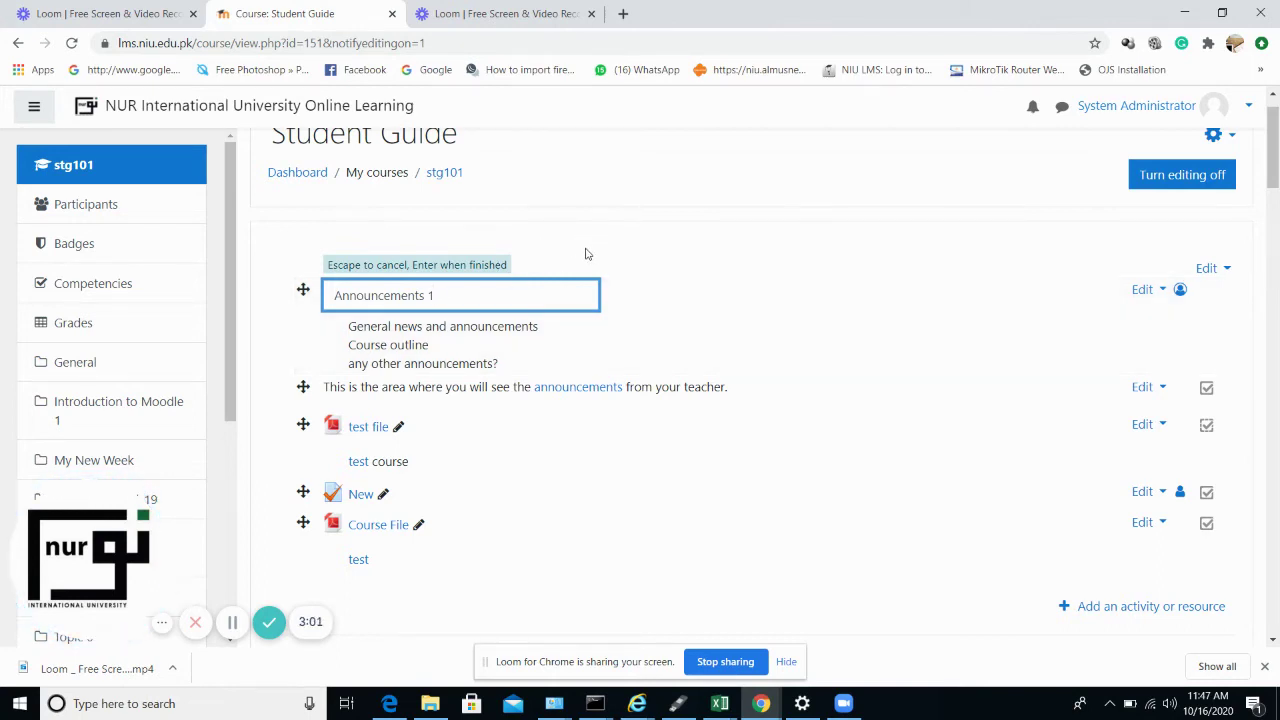
pyautogui.press('Escape')
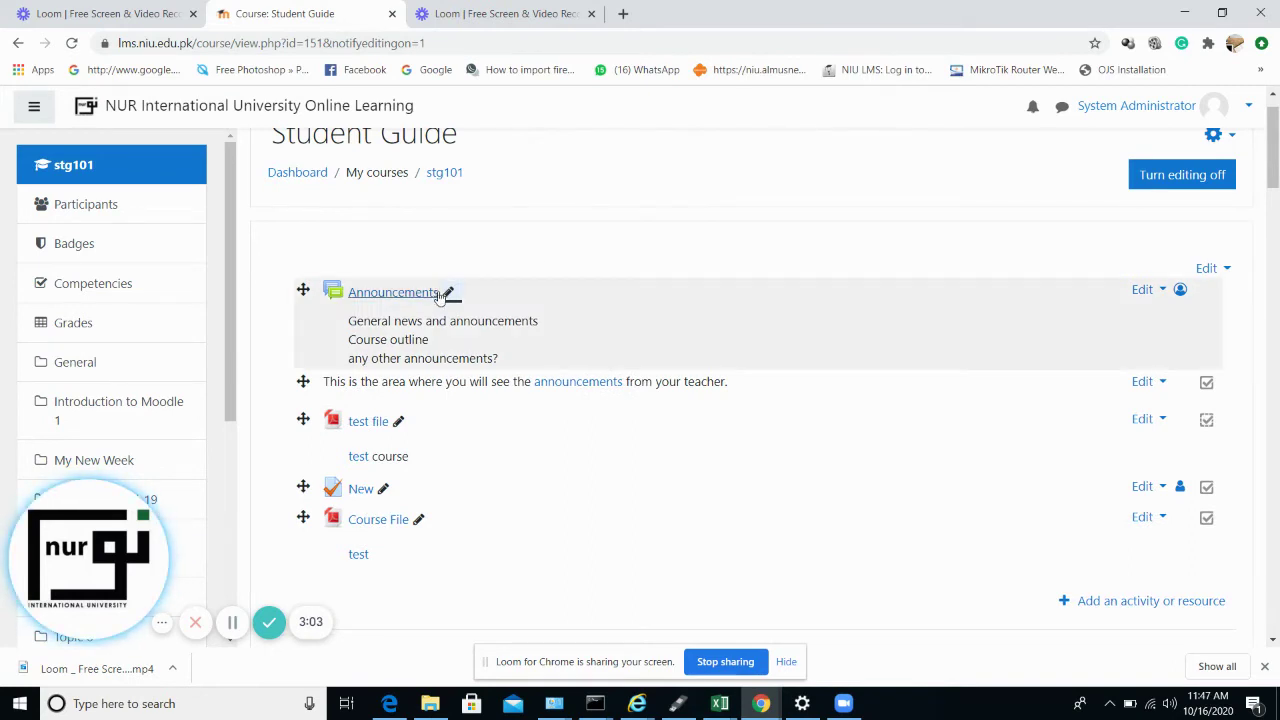
# - Rename the Announcements forum in the general section to "Announcements 1"
pyautogui.click(448, 292)
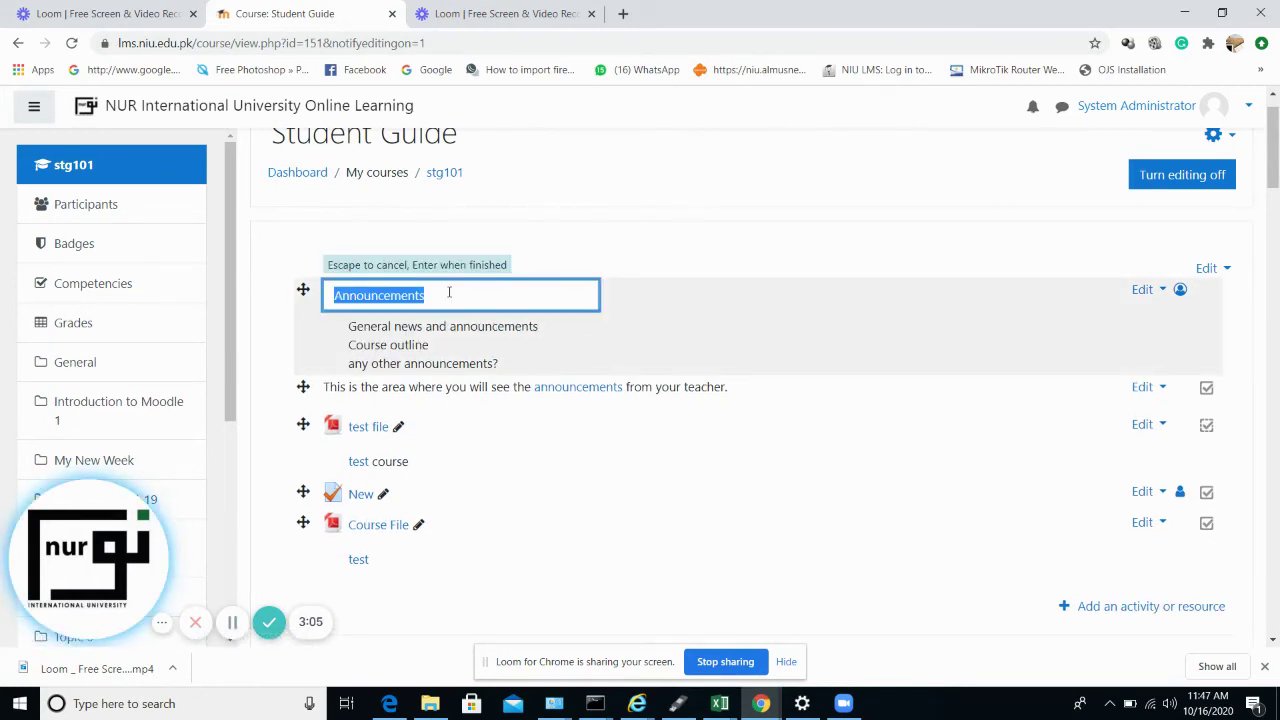
pyautogui.click(448, 292)
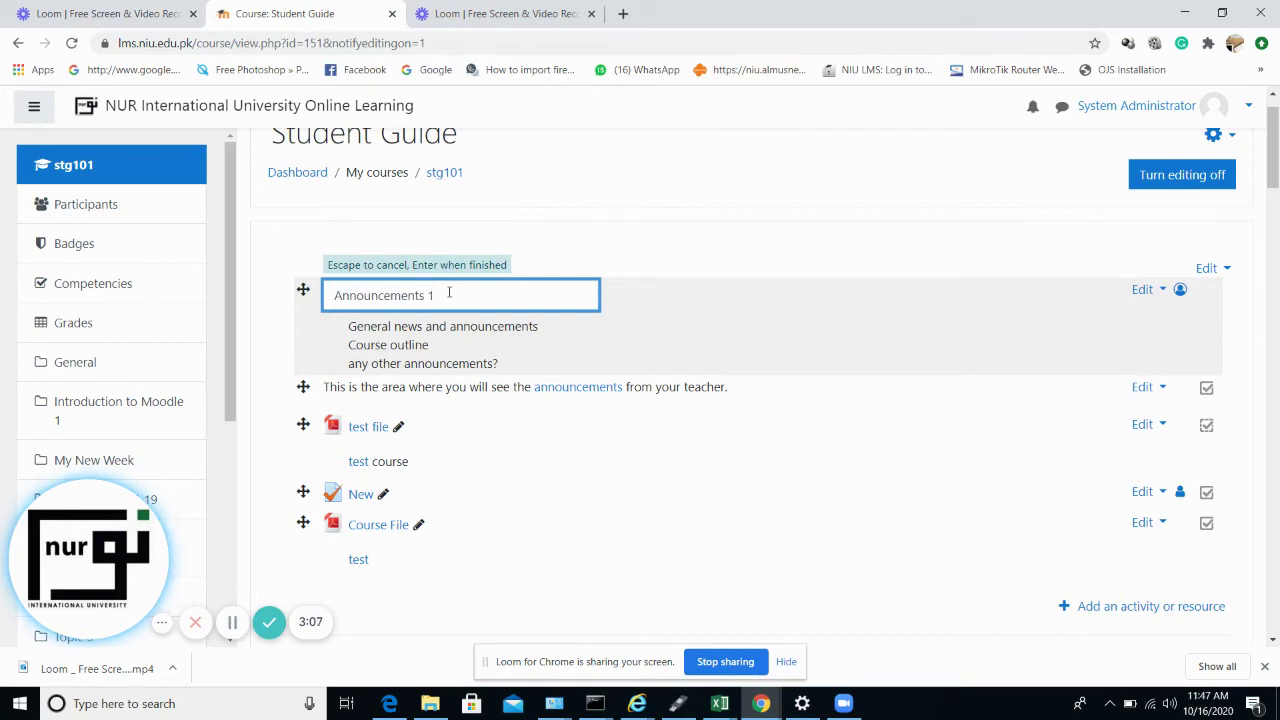
pyautogui.press('Return')
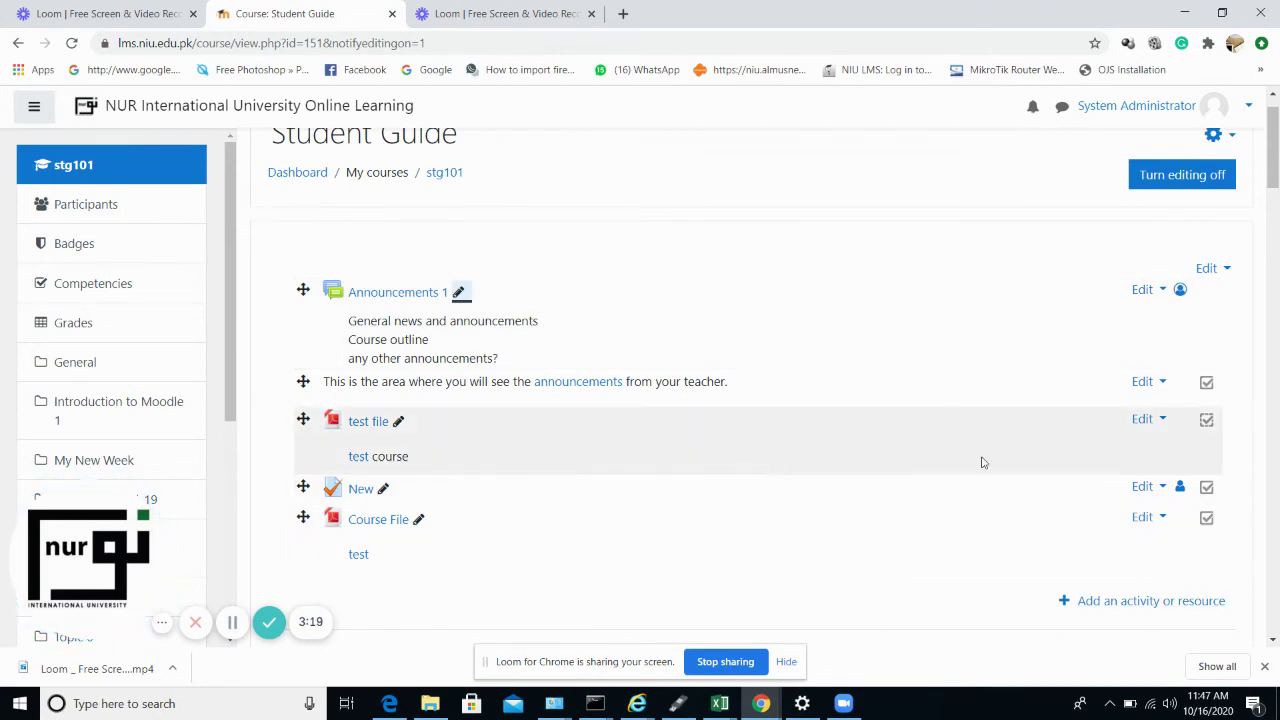
# - Start adding a new File resource to the course's general section
pyautogui.click(1141, 605)
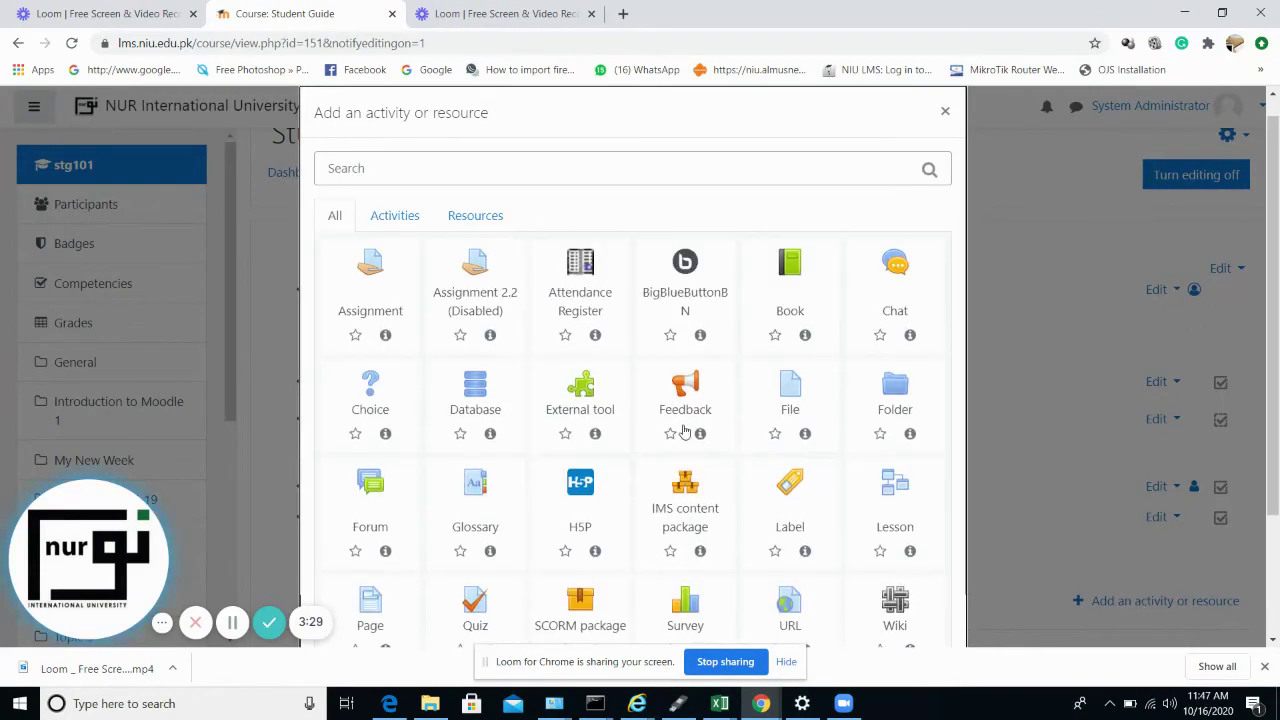
pyautogui.scroll(-1, 689, 416)
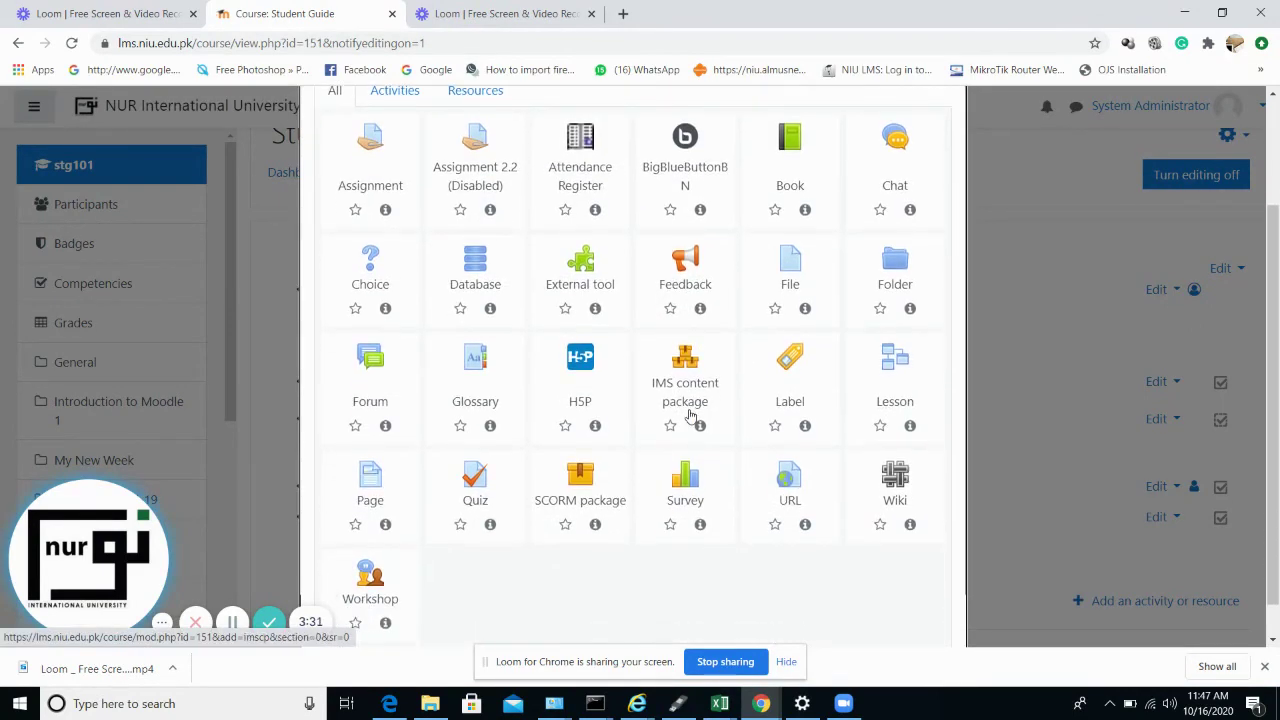
pyautogui.click(792, 268)
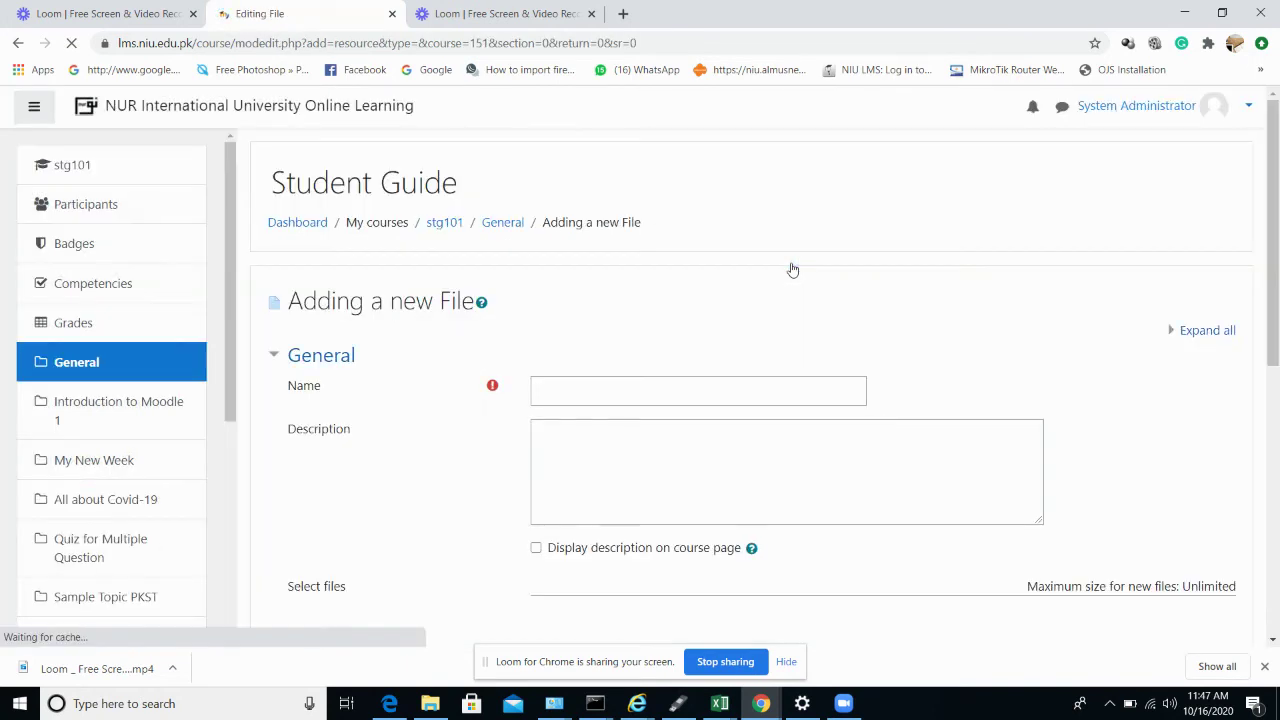
# - Name the new File resource "Course file"
pyautogui.click(608, 395)
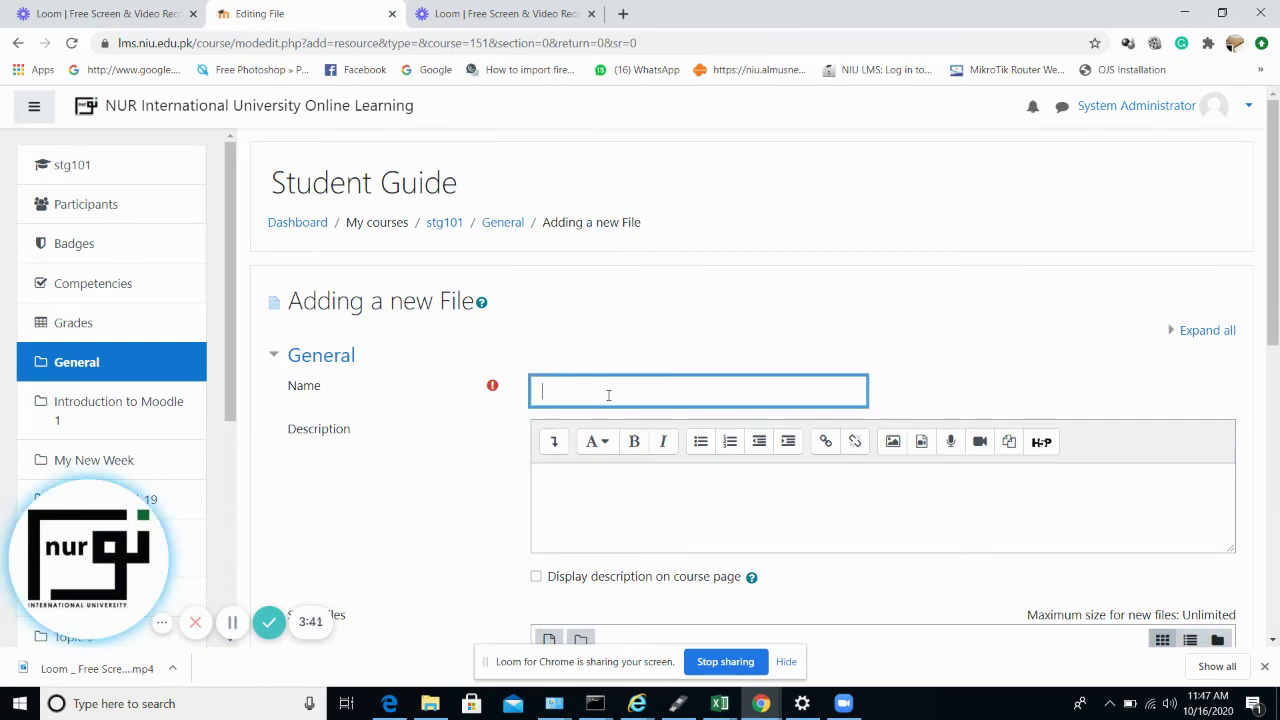
pyautogui.write('C')
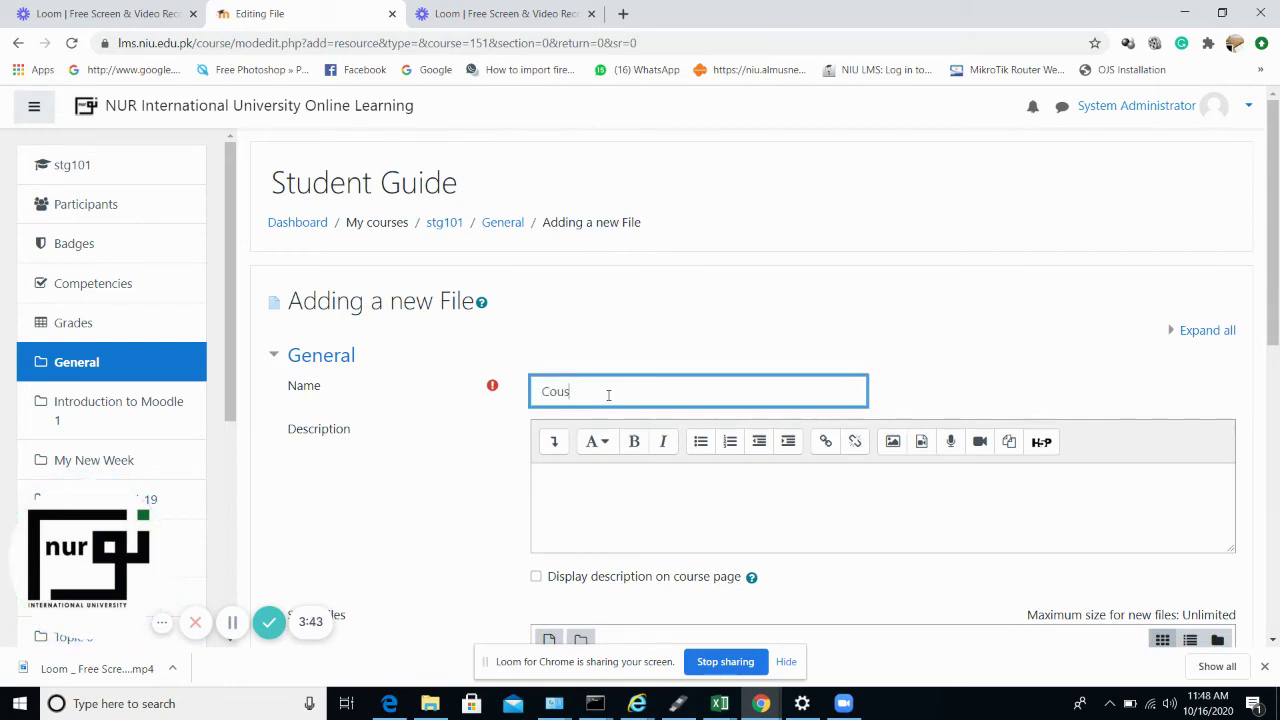
pyautogui.write('ous')
pyautogui.press('BackSpace')
pyautogui.write('rse file')
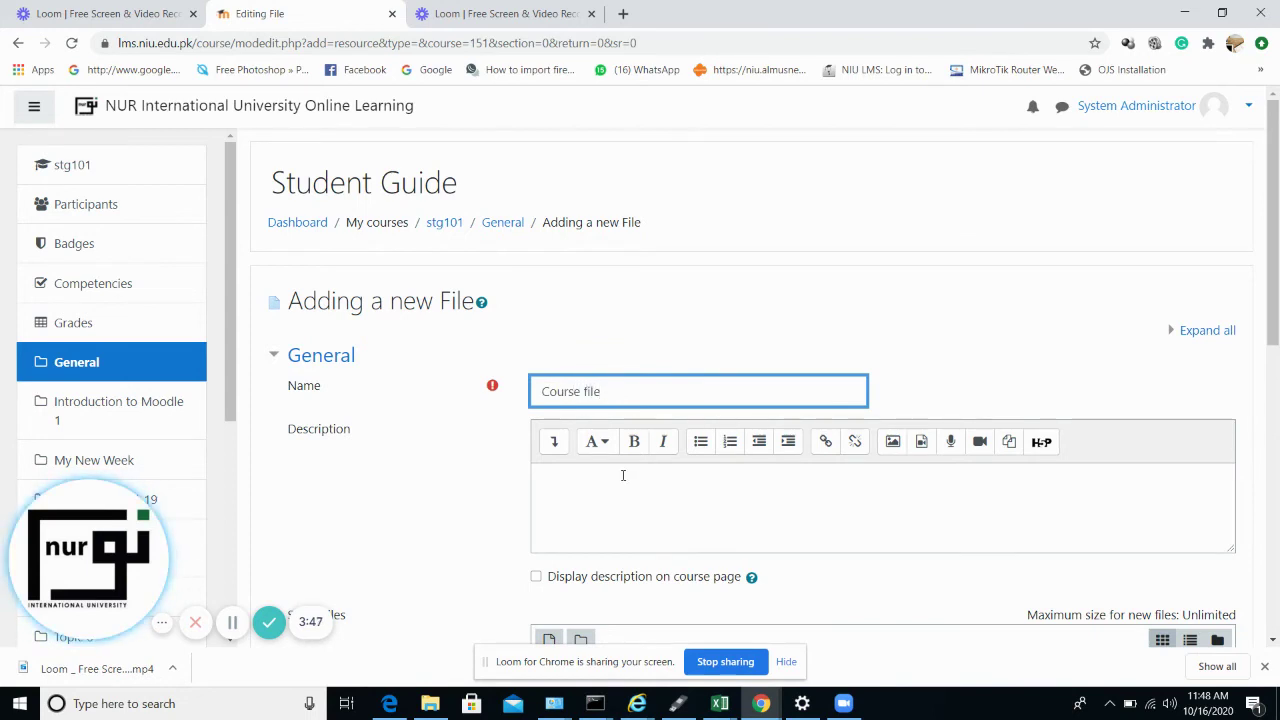
# - Enter "description" as the File resource's description and set it to display on the course page
pyautogui.click(622, 475)
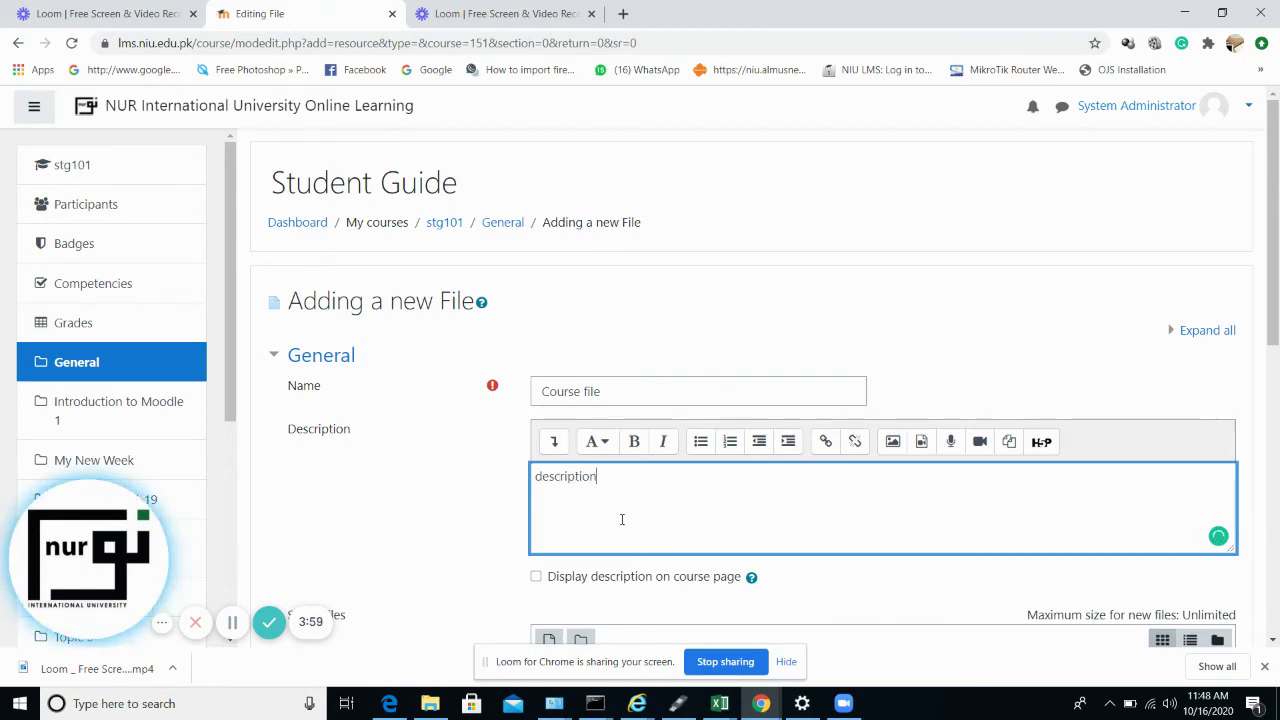
pyautogui.scroll(-1, 533, 578)
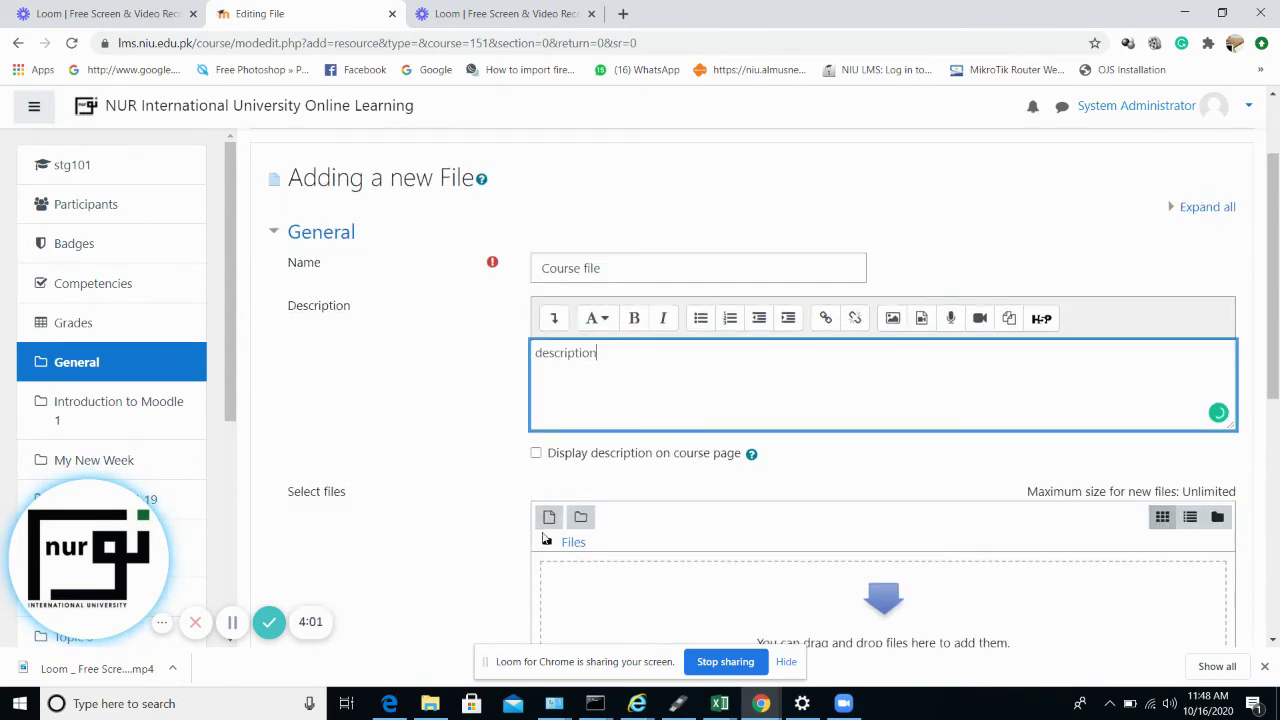
pyautogui.click(536, 454)
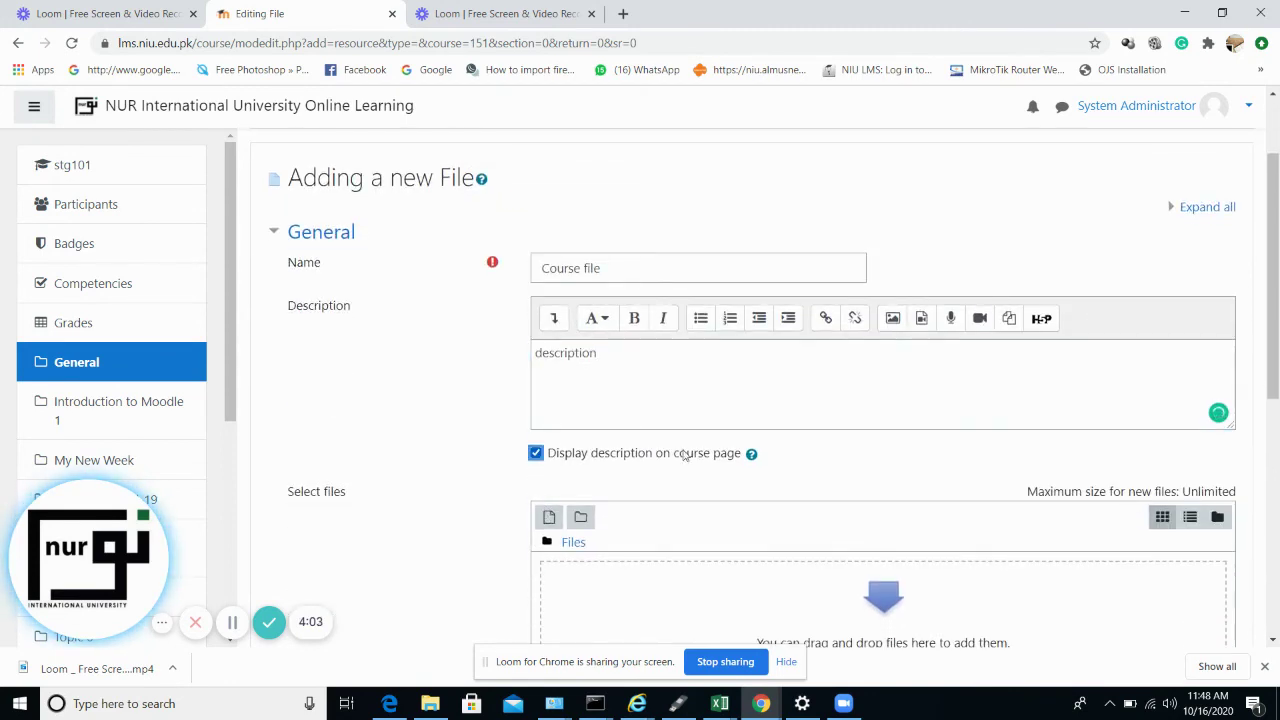
# - Upload the PDF 01.-PERN-Network-Connection-Policy-ver-2.0 from the computer's Downloads folder as the File resource's content
pyautogui.scroll(-1, 690, 456)
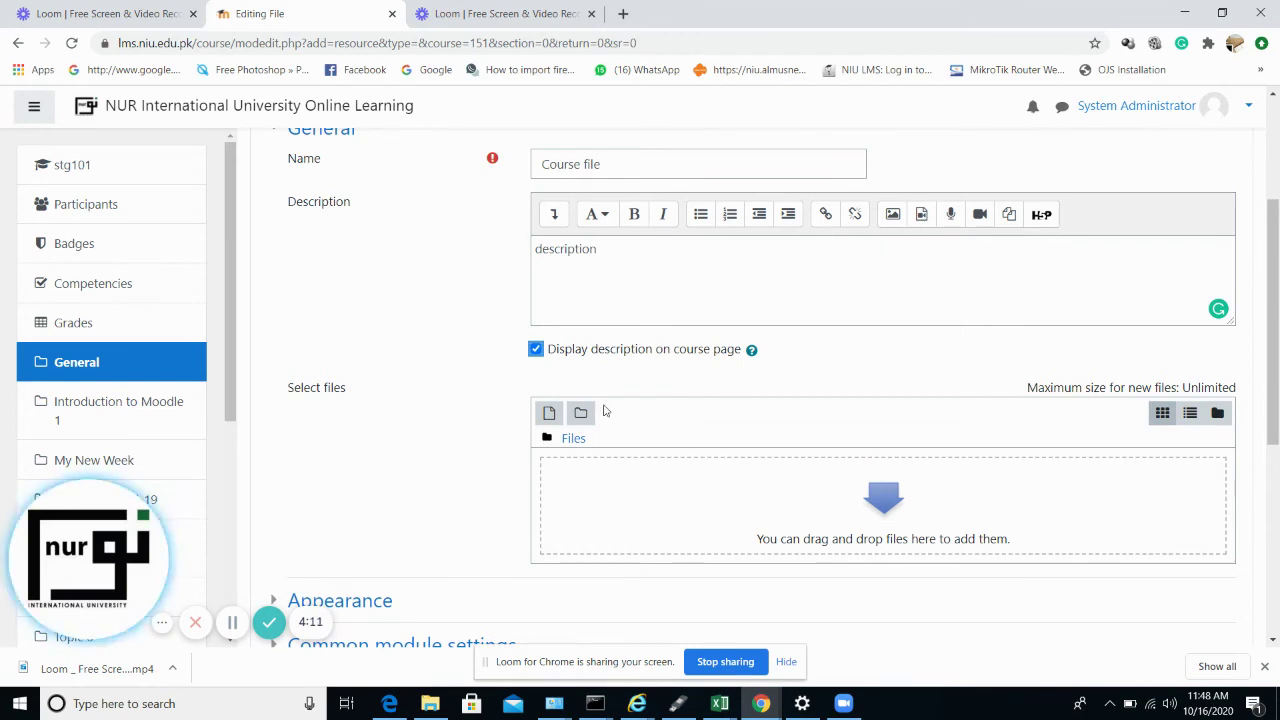
pyautogui.click(548, 413)
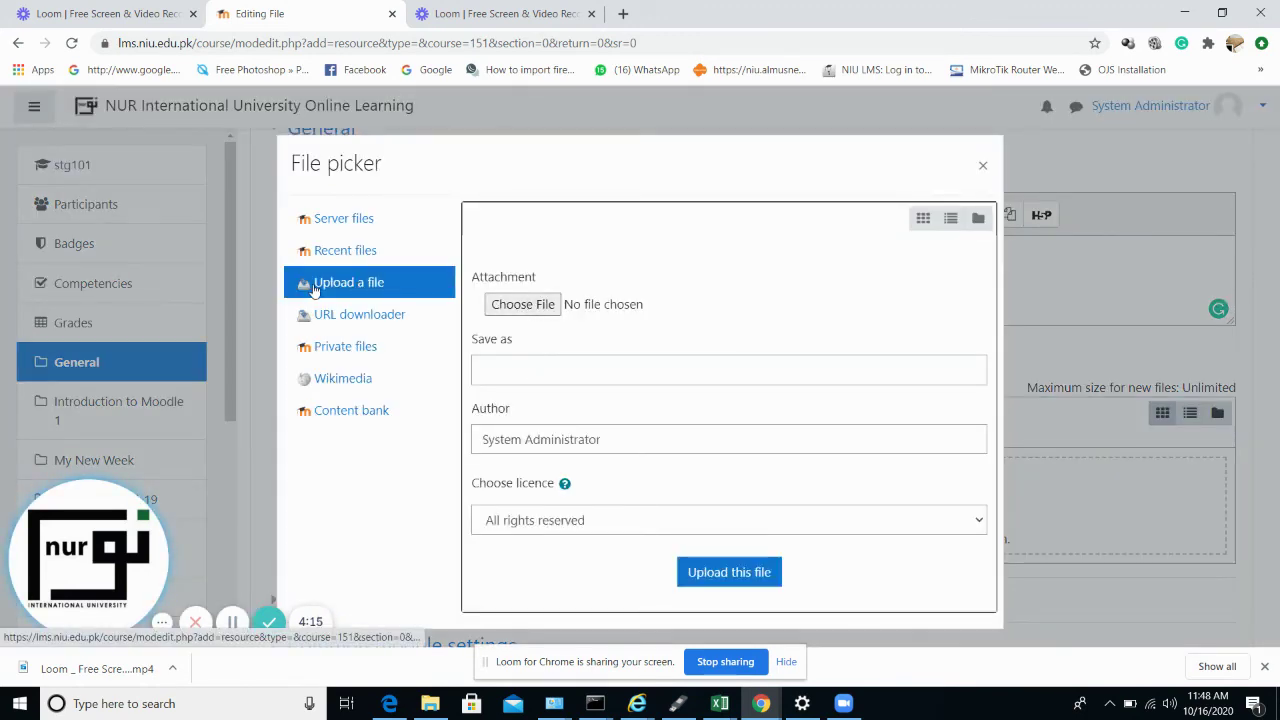
pyautogui.click(526, 316)
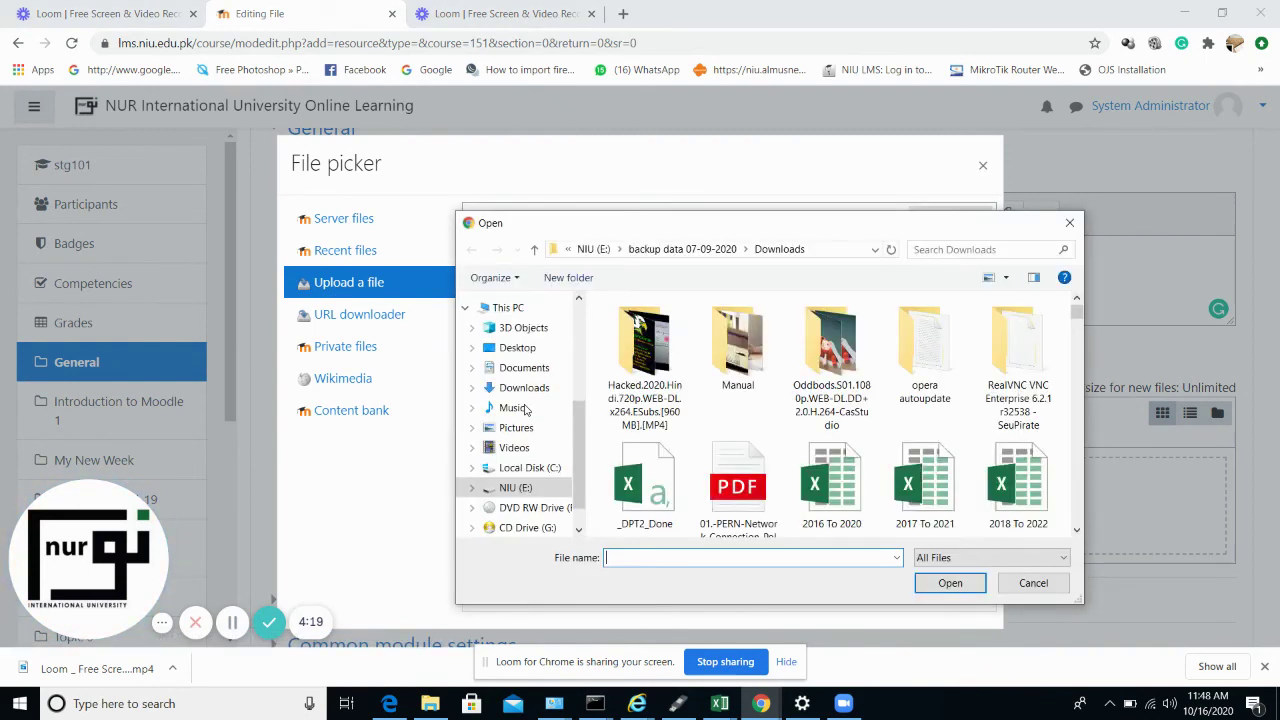
pyautogui.scroll(-2, 680, 420)
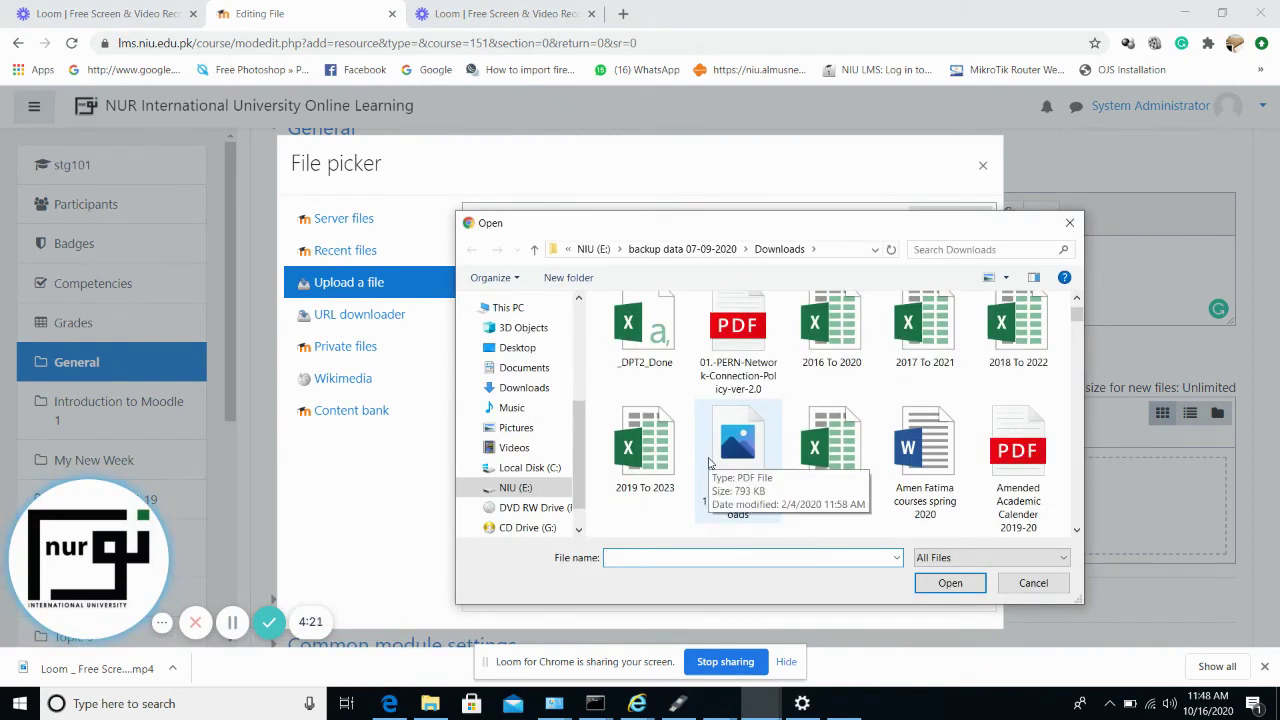
pyautogui.doubleClick(737, 381)
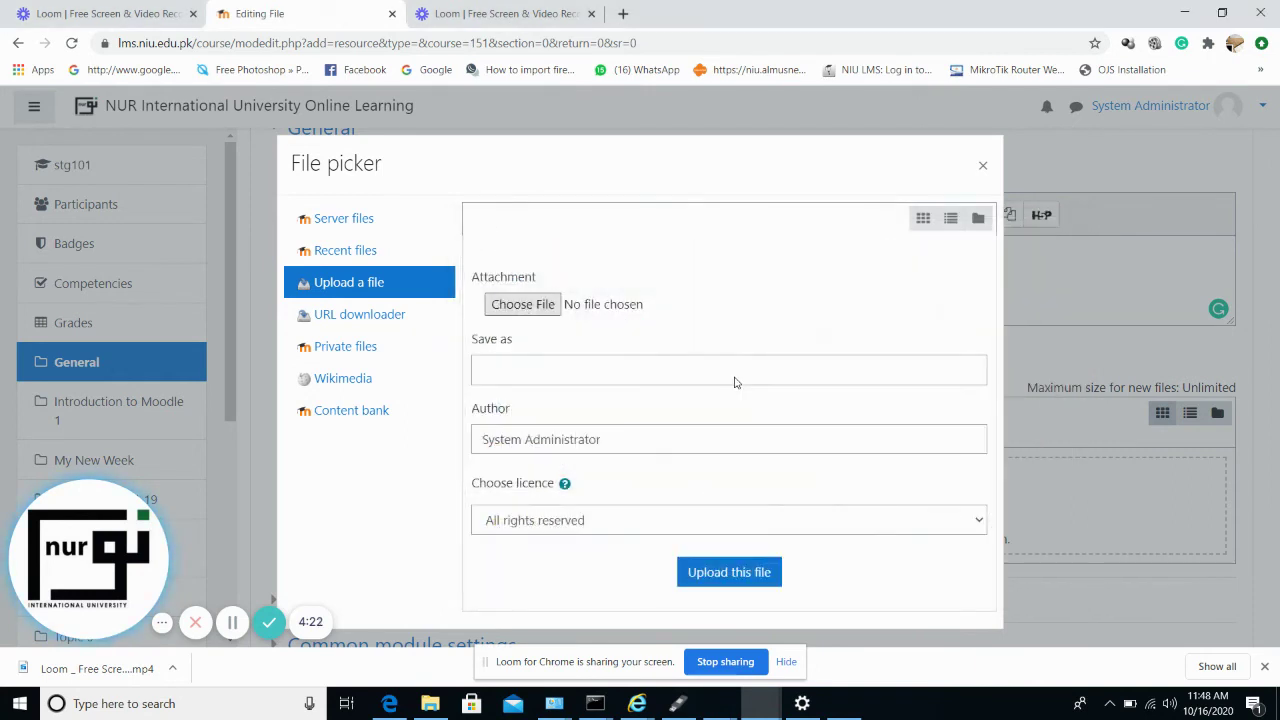
pyautogui.click(730, 572)
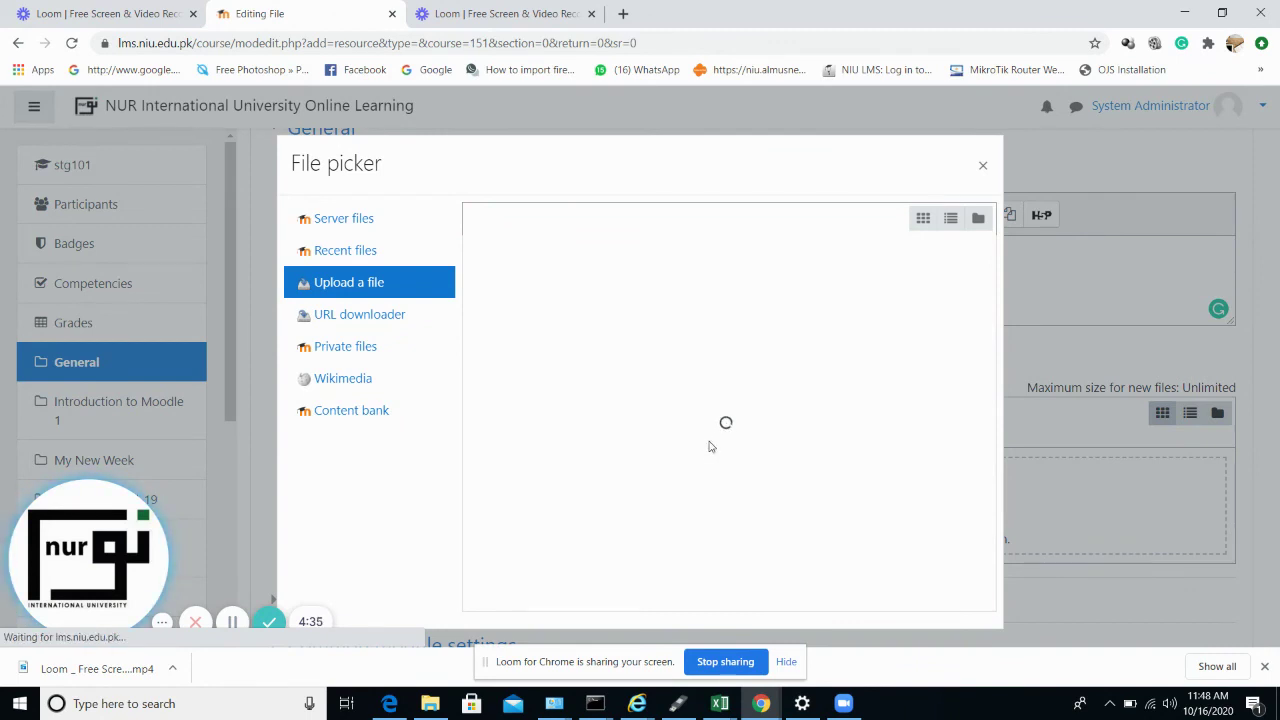
# - Save the new File resource and return to the course page
pyautogui.scroll(-2, 705, 430)
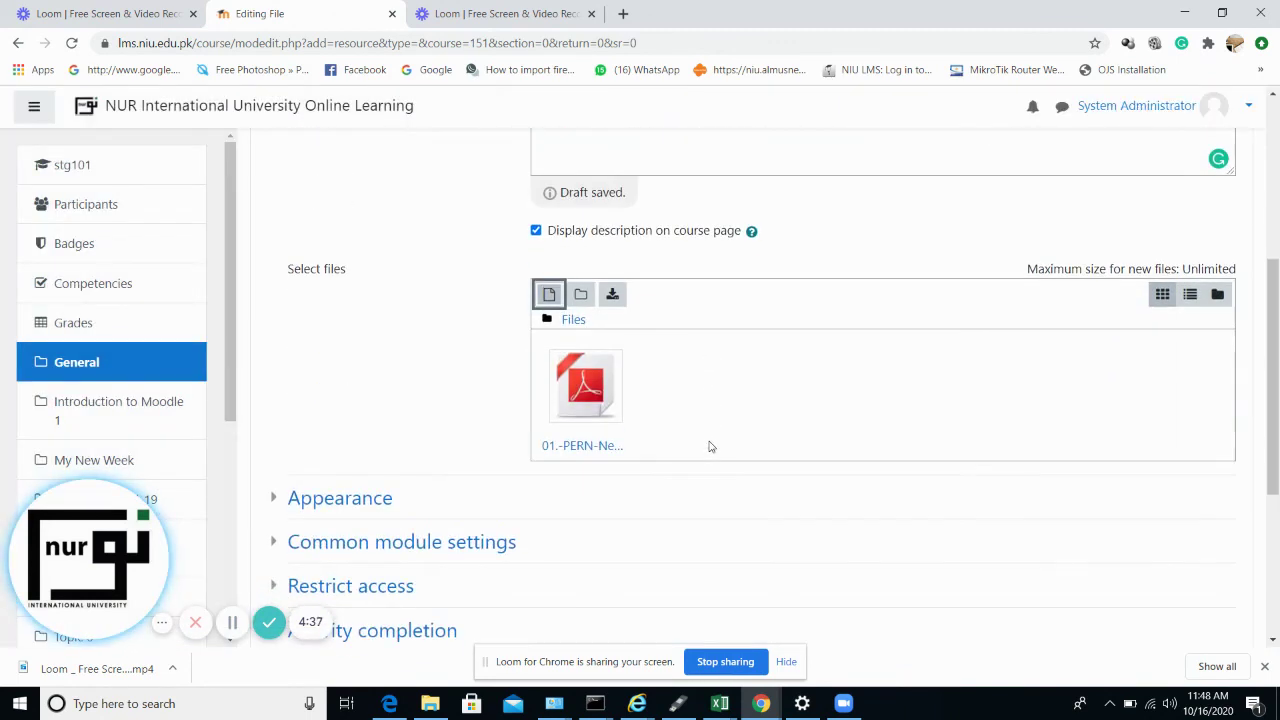
pyautogui.scroll(-5, 702, 415)
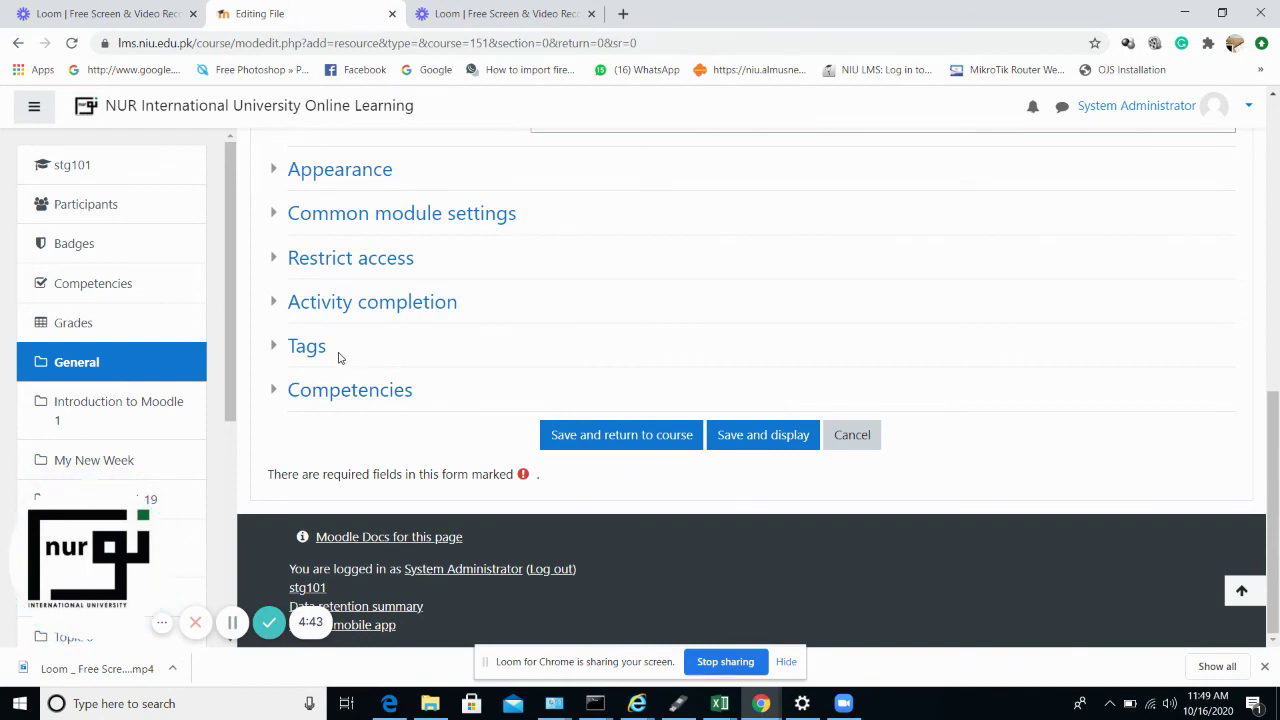
pyautogui.click(650, 441)
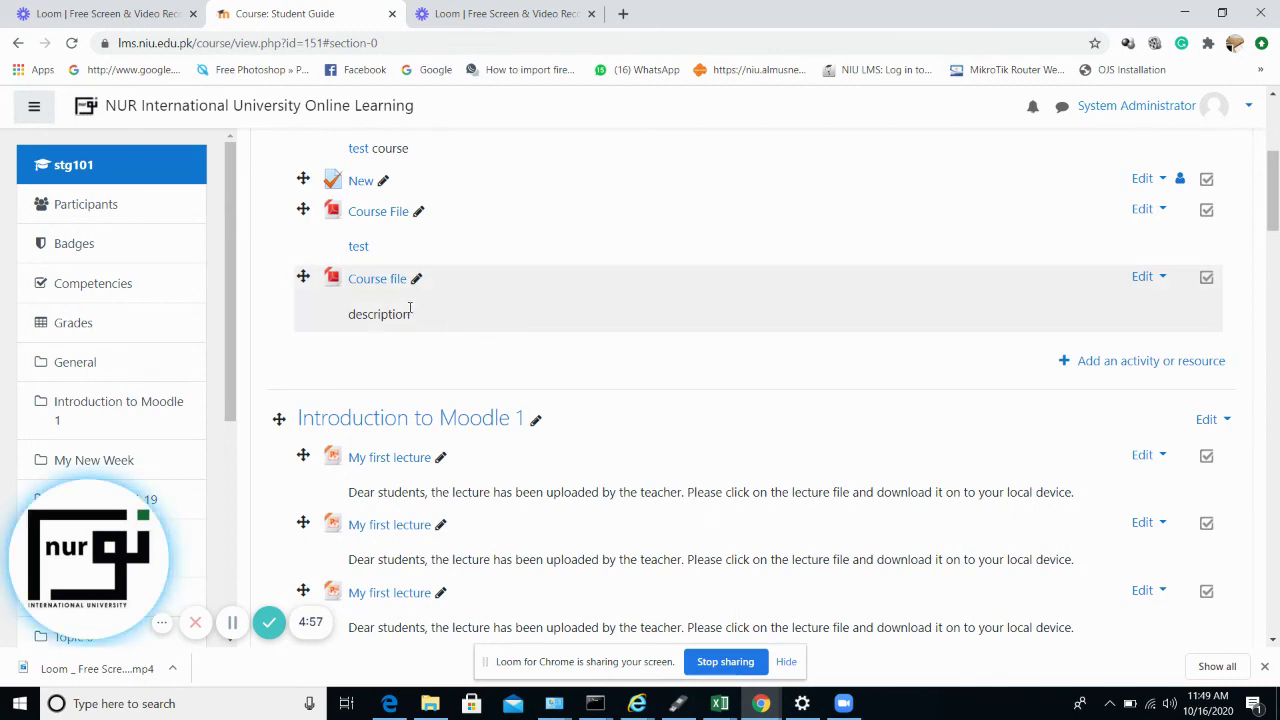
pyautogui.scroll(3, 560, 345)
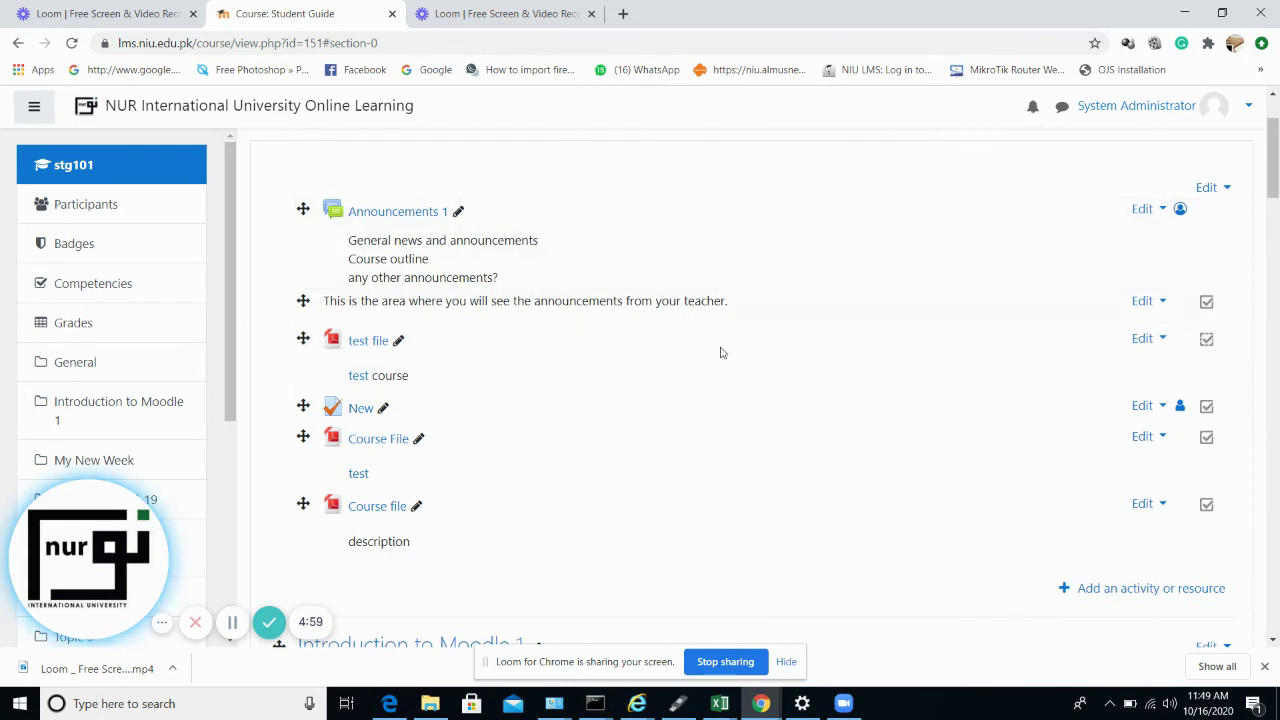